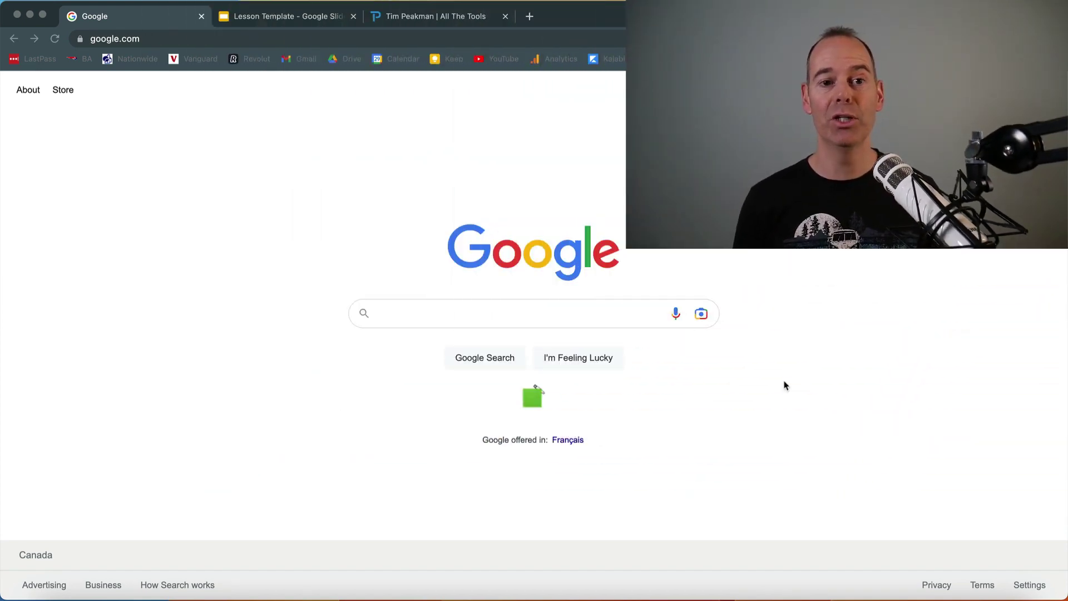
Focus Chrome and switch to the 'Lesson Template - Google Slides' tab
left_click(408, 310)
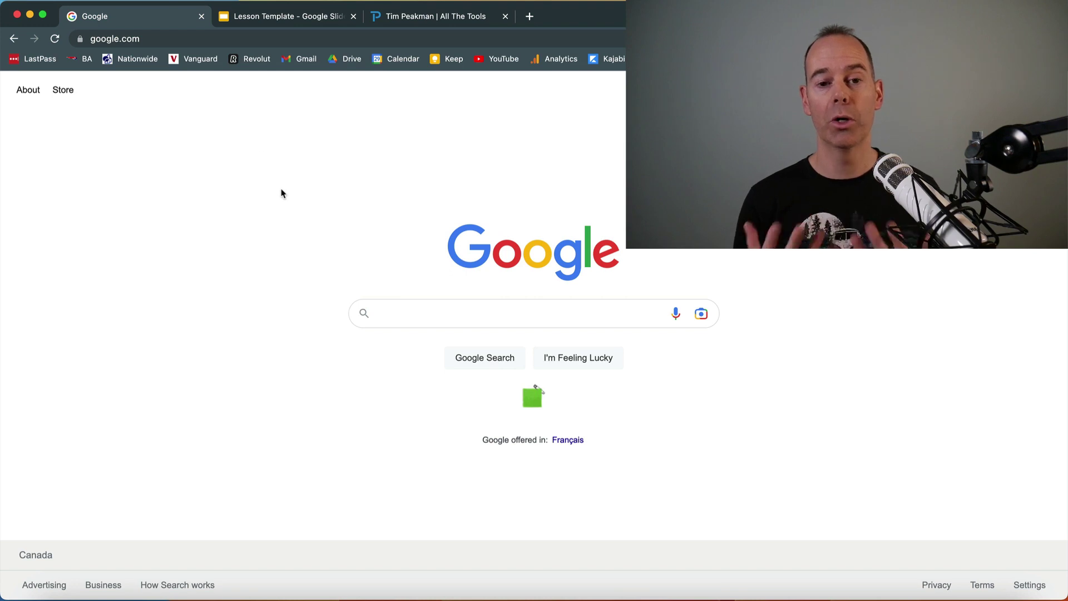
left_click(267, 18)
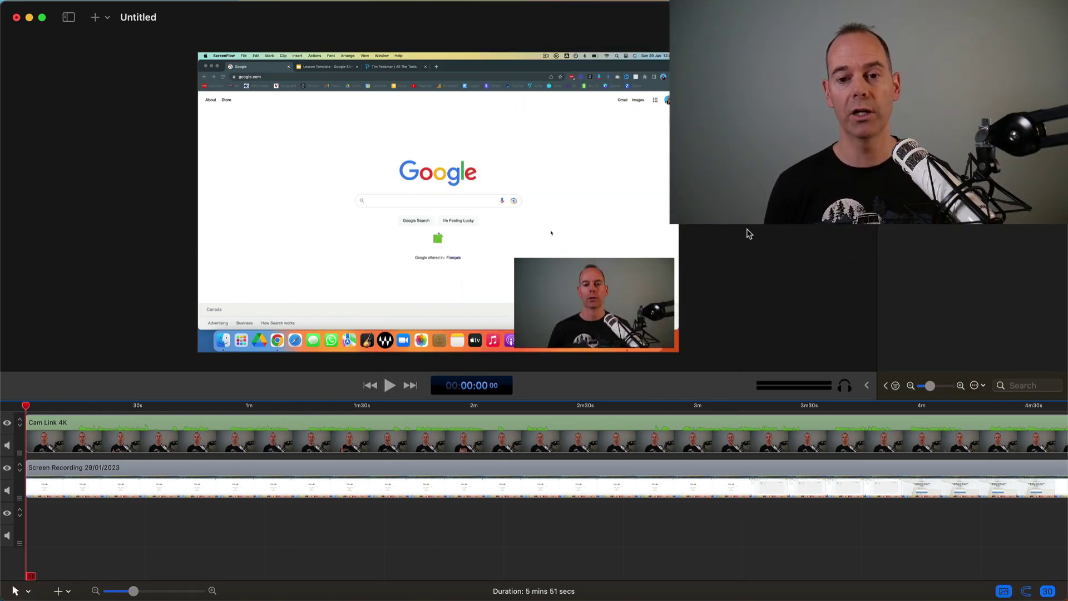
Set the Document Settings preset to 1080p HD (1920 × 1080, 30 fps) and apply it
left_click(140, 210)
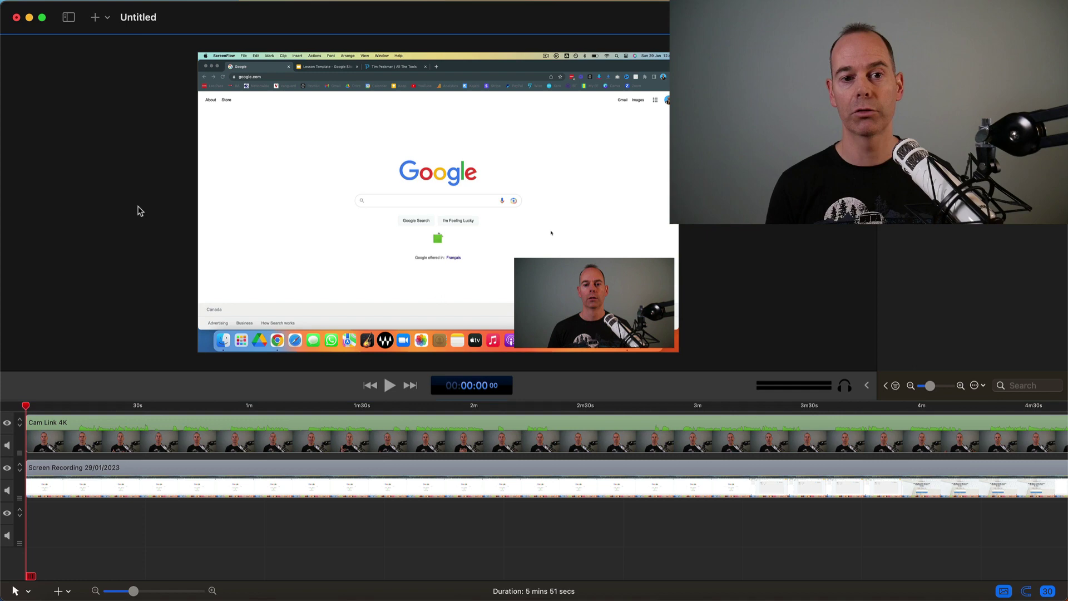
left_click(104, 3)
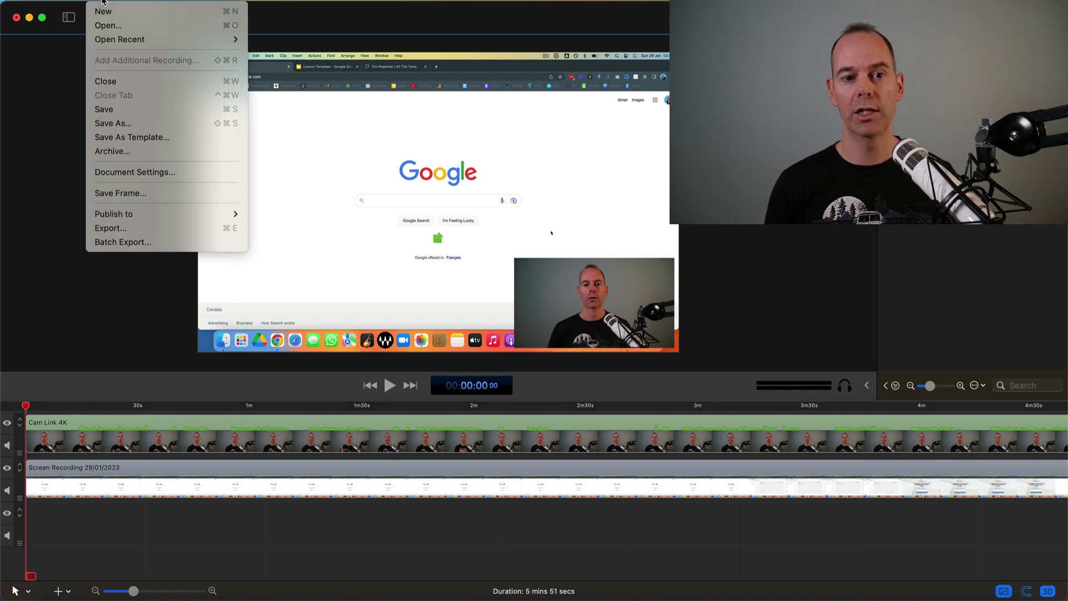
left_click(124, 173)
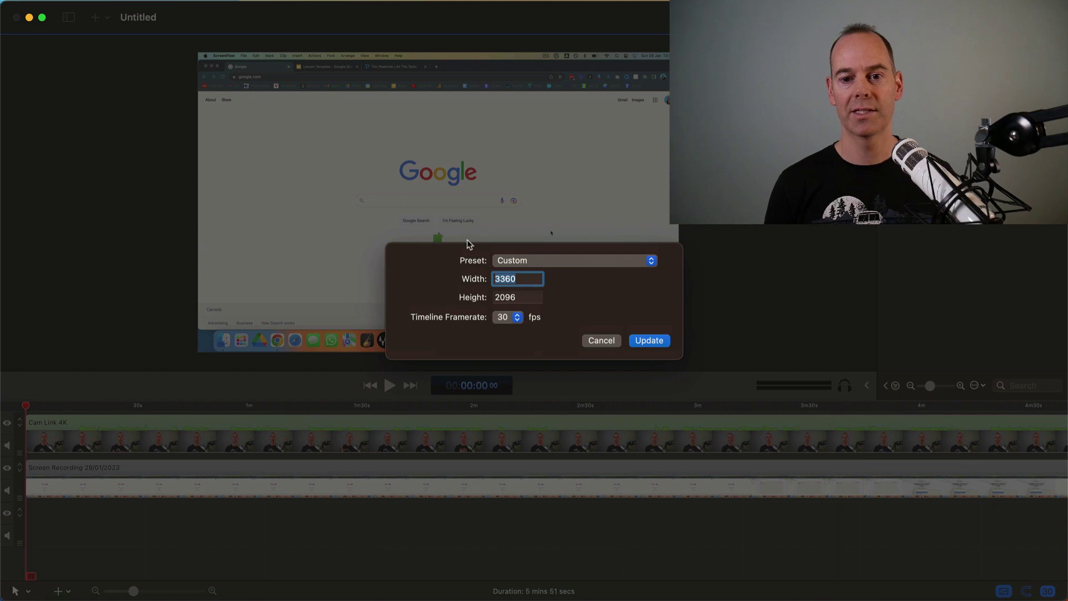
left_click(586, 264)
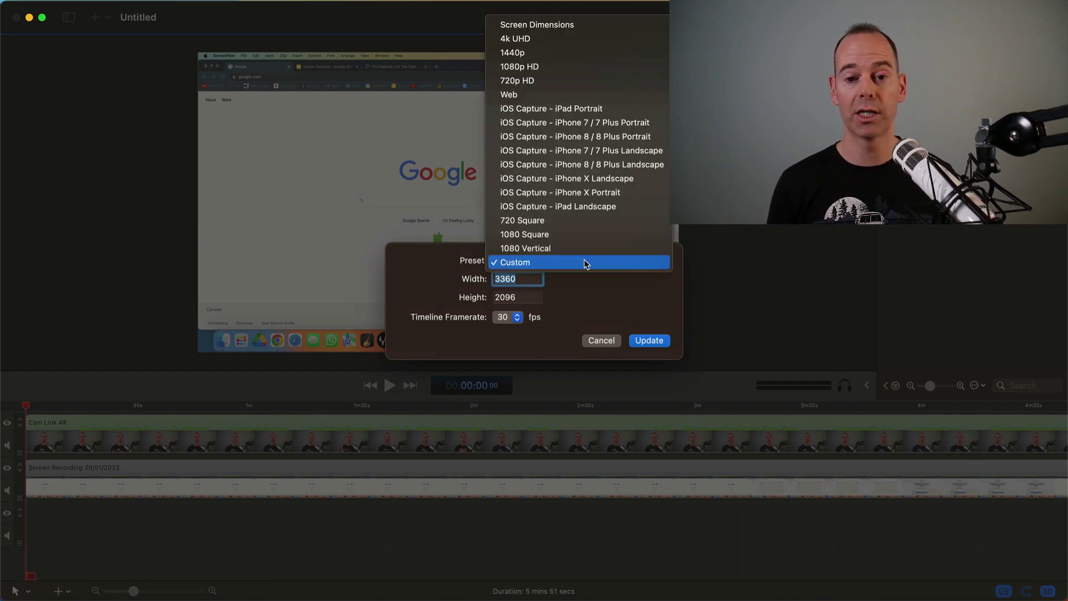
left_click(554, 71)
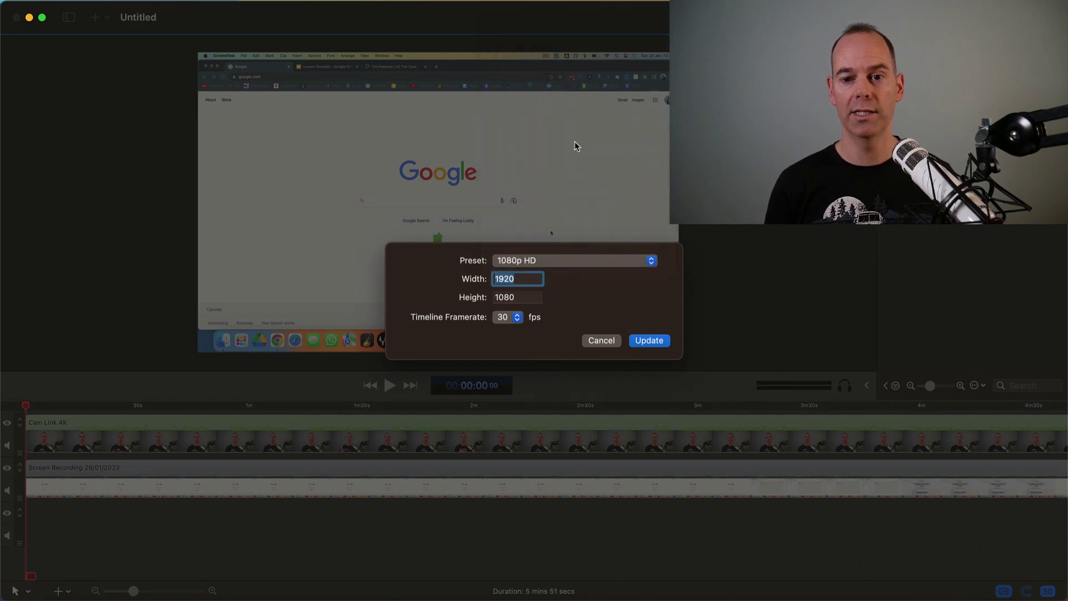
left_click(647, 340)
left_click(366, 212)
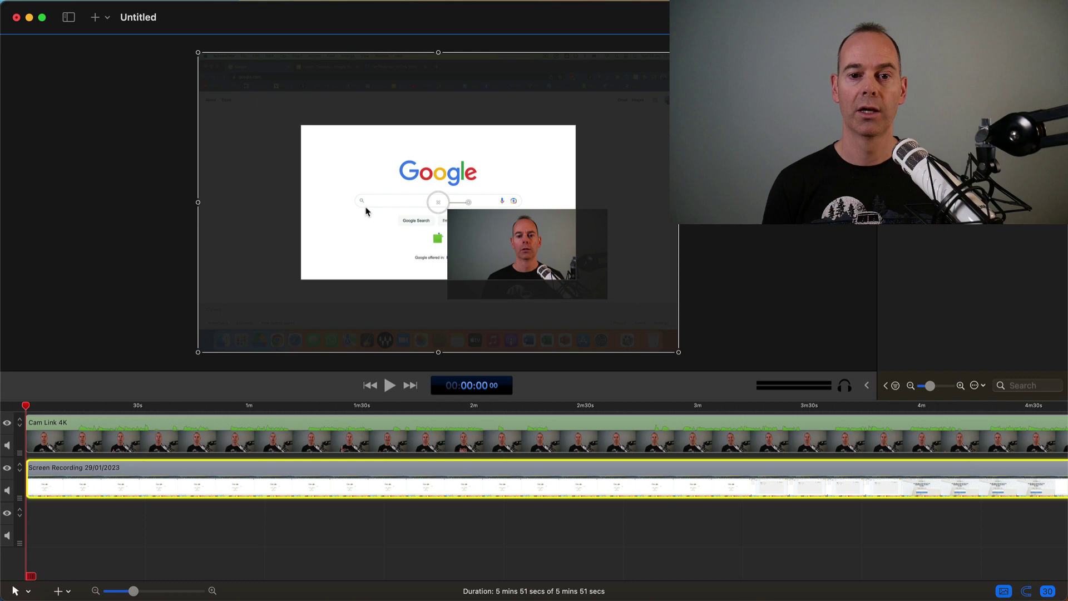
left_click(183, 528)
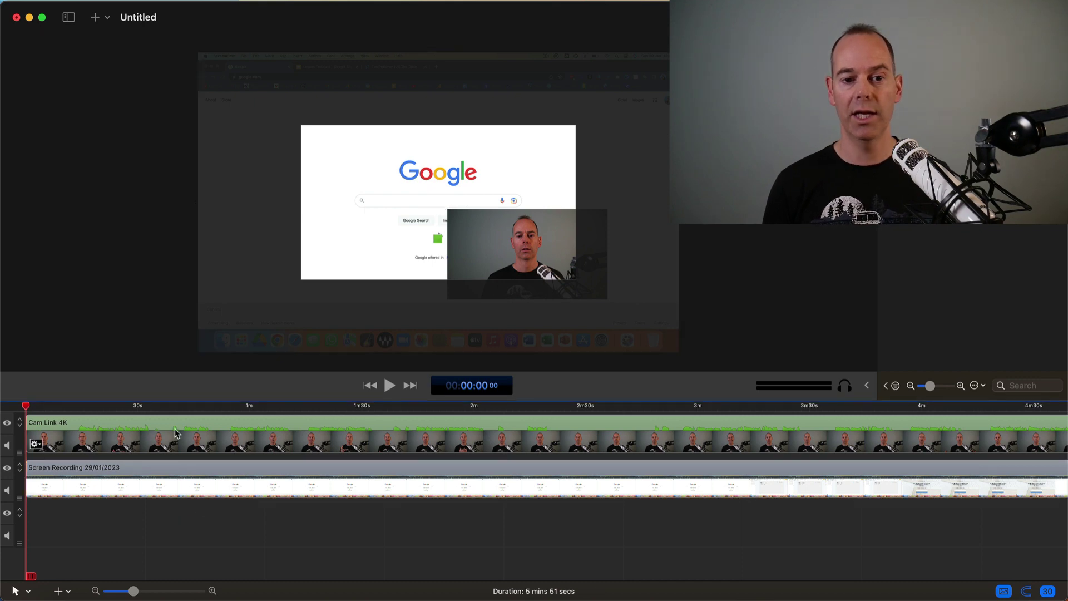
left_click(175, 433)
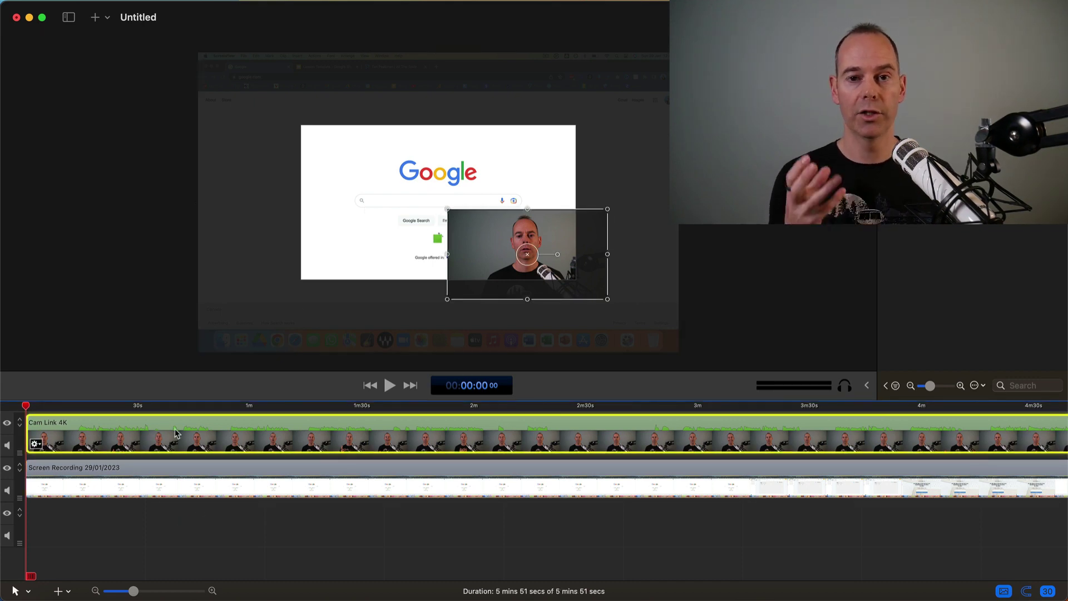
left_click(161, 469)
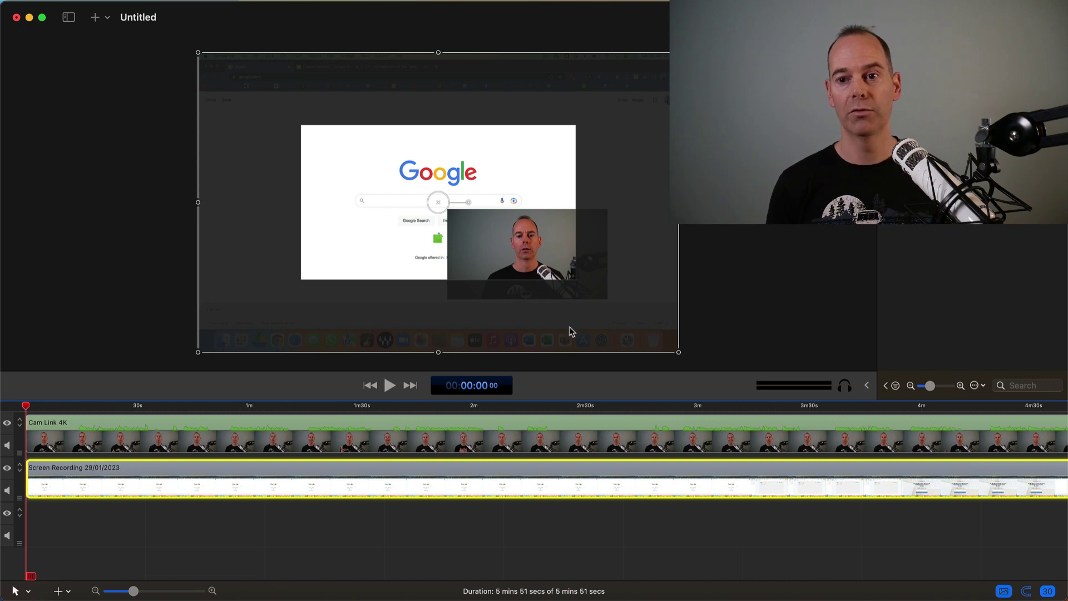
left_click(335, 427)
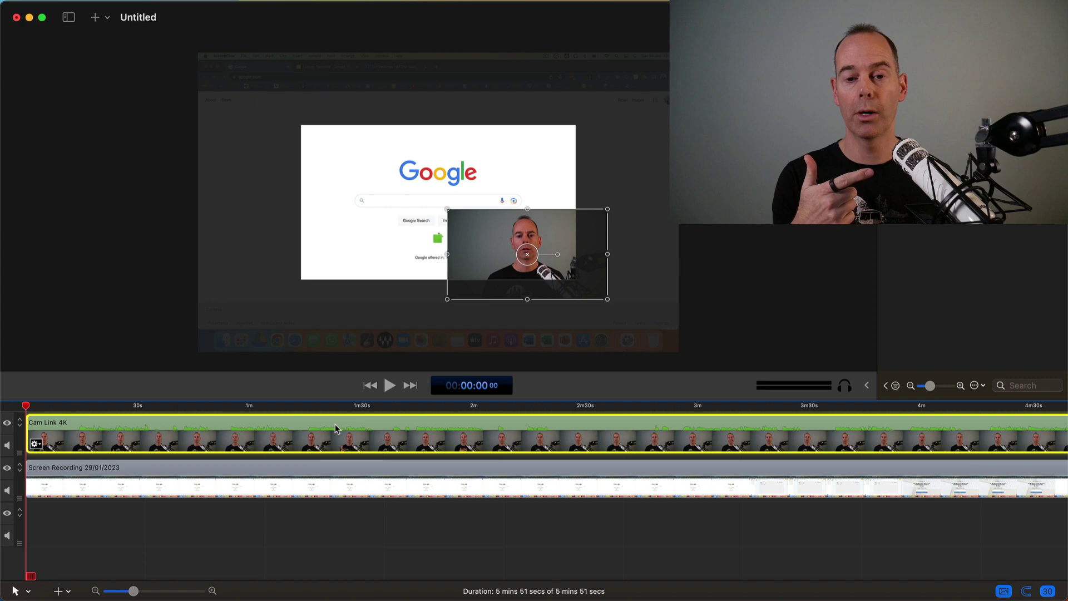
left_click(341, 251)
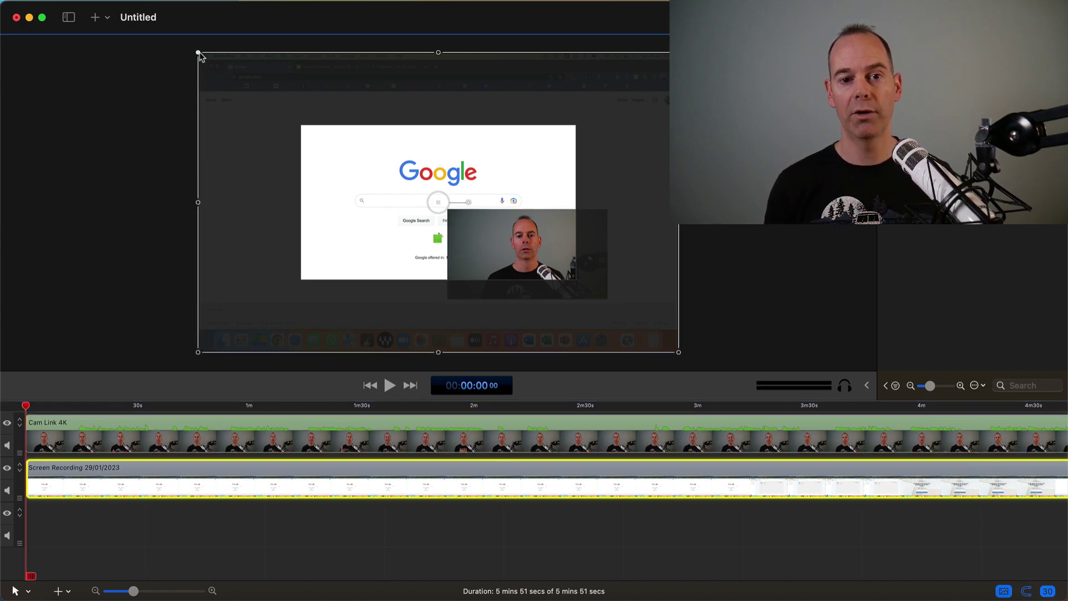
Resize the screen recording to fit the canvas, then stretch the Cam Link webcam over the whole frame
left_click_drag(199, 53, 321, 108)
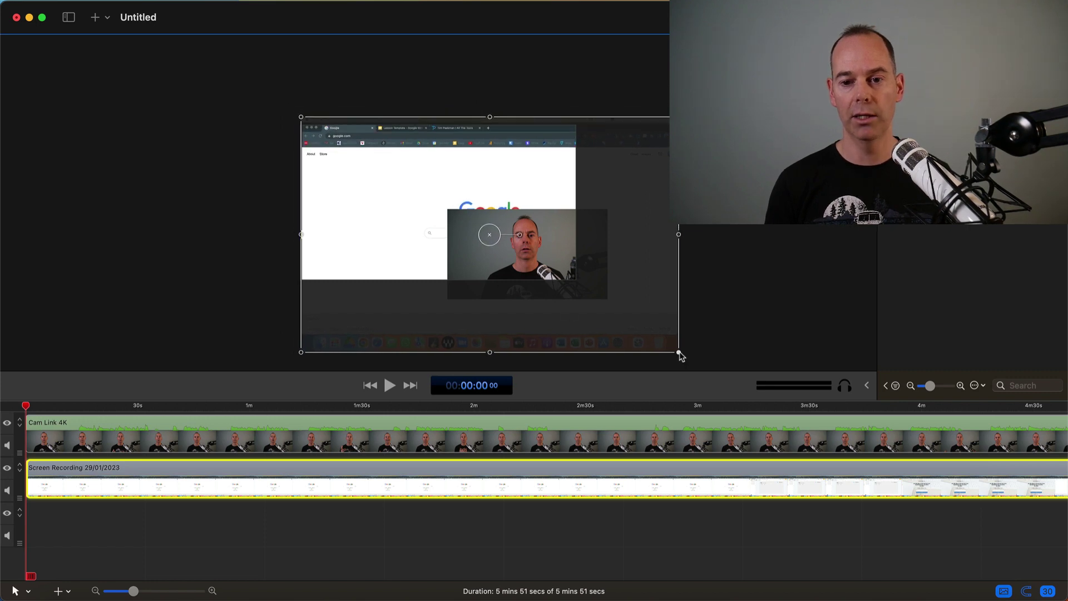
left_click_drag(679, 353, 554, 309)
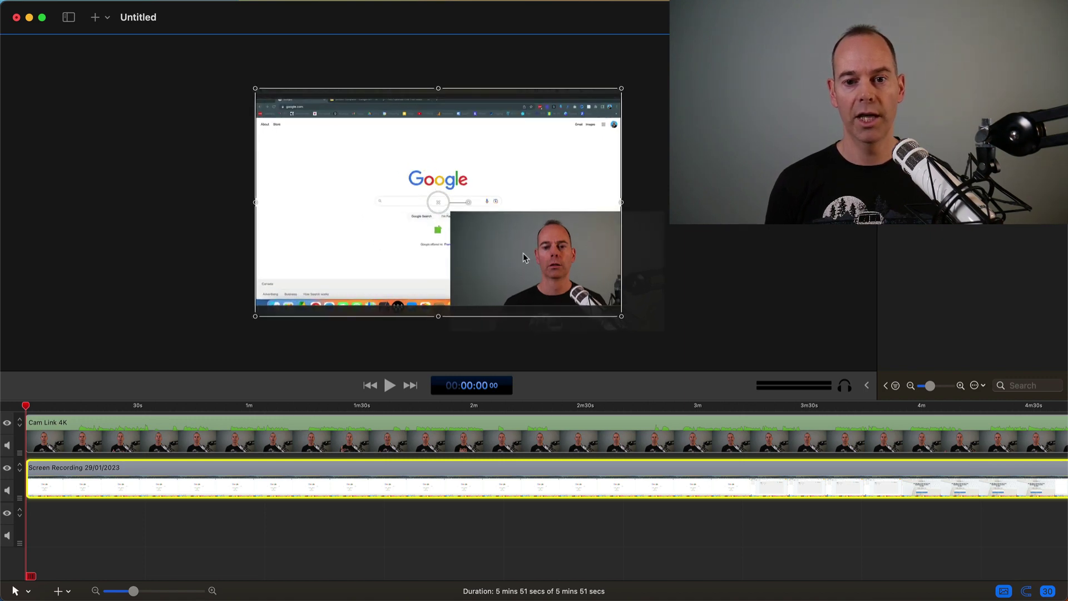
left_click(512, 433)
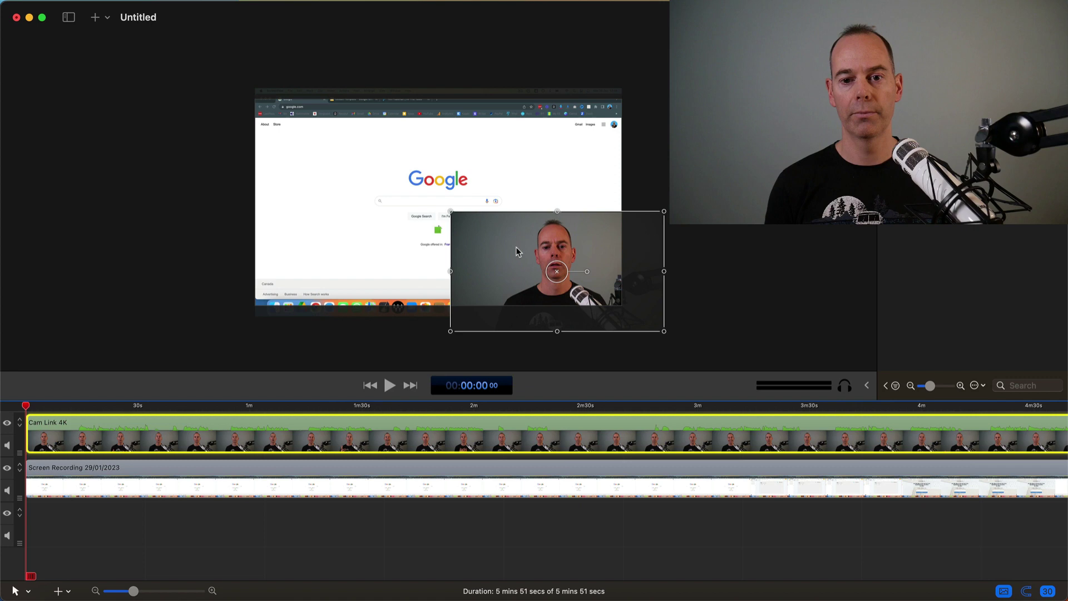
left_click_drag(516, 246, 320, 140)
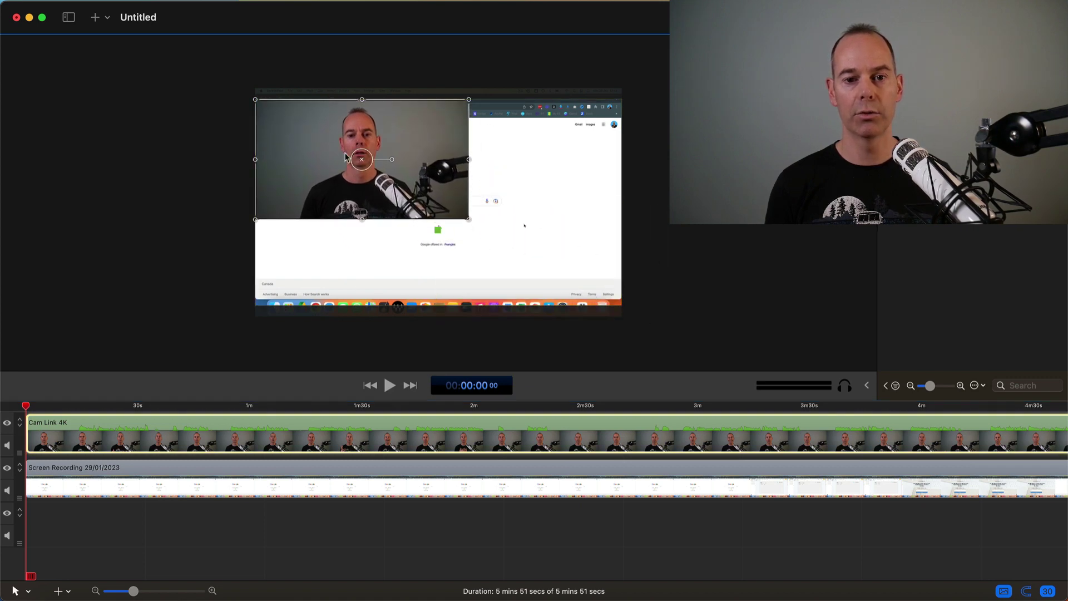
left_click_drag(469, 220, 624, 304)
left_click(670, 291)
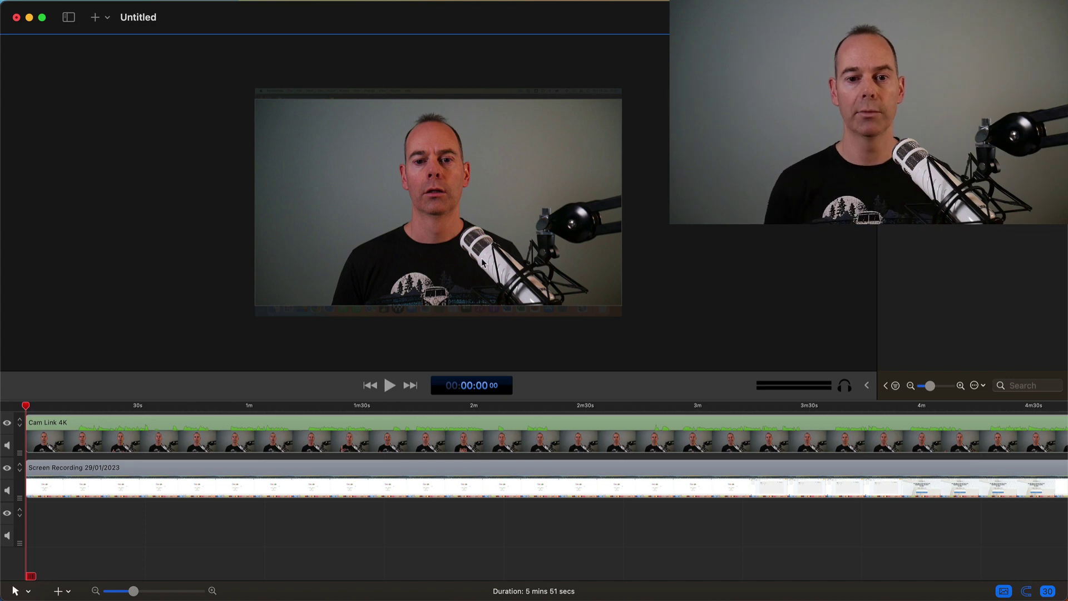
Slide the webcam aside, snap the screen recording to centre, then snap the webcam back to centre
left_click_drag(484, 262, 735, 277)
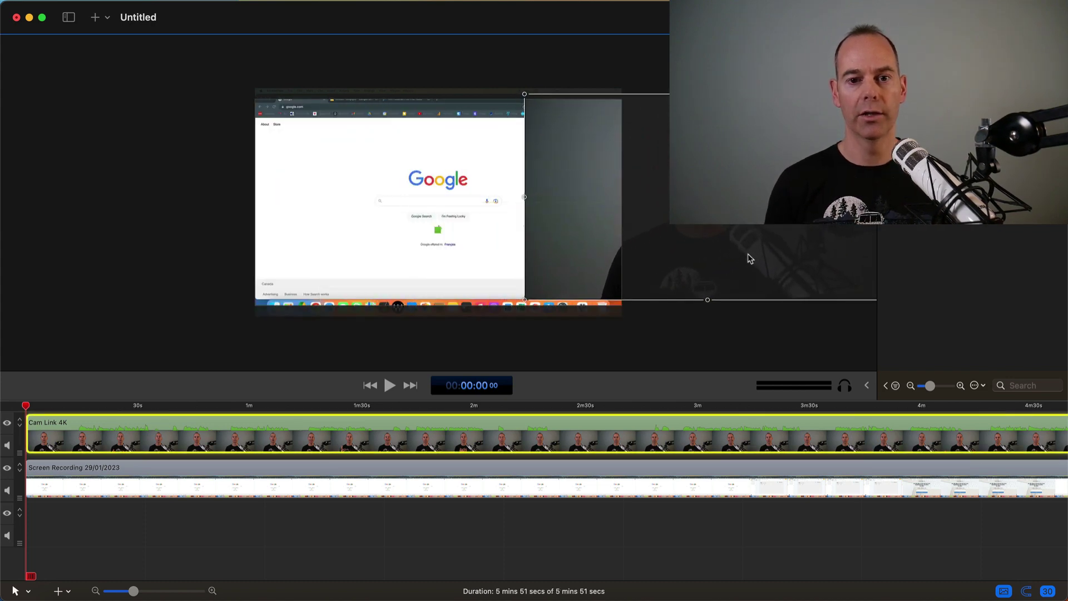
left_click(339, 227)
mouse_move(345, 204)
left_mouse_down()
mouse_move(375, 216)
mouse_move(357, 211)
left_mouse_up()
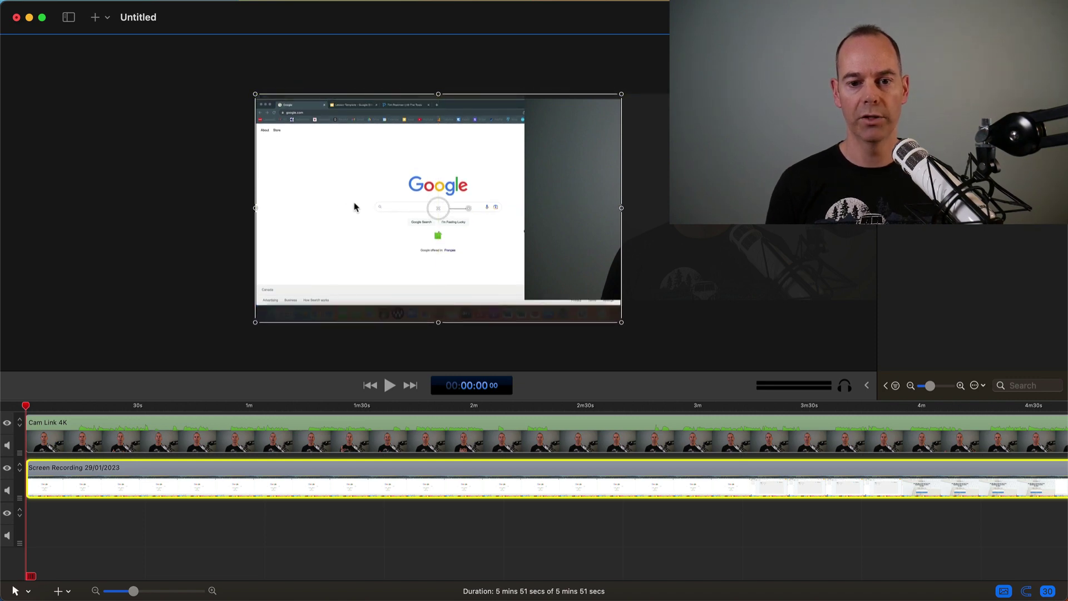
left_click(587, 220)
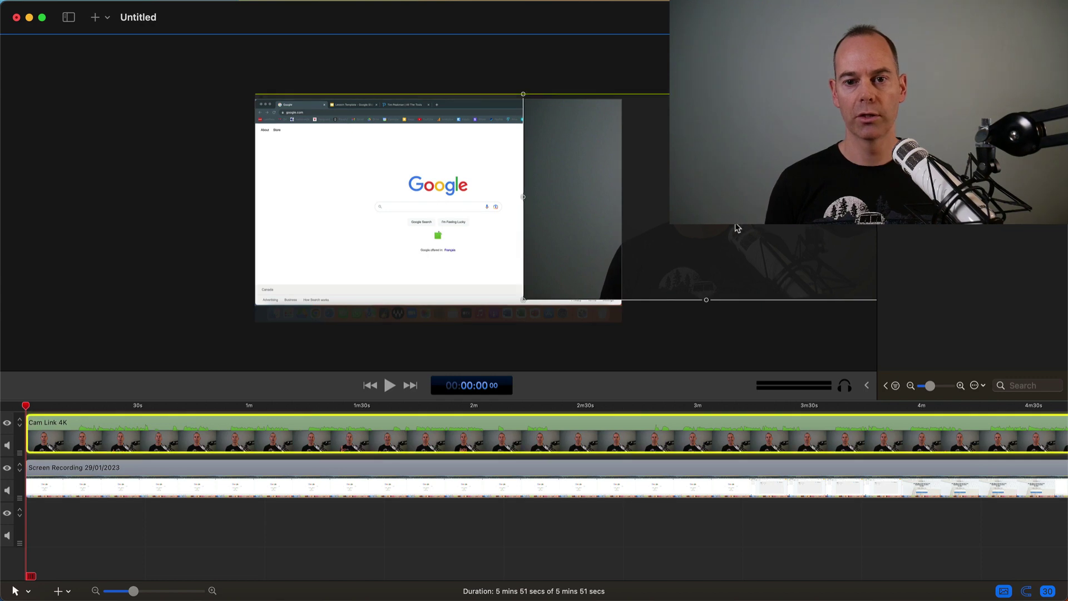
left_click_drag(587, 220, 492, 232)
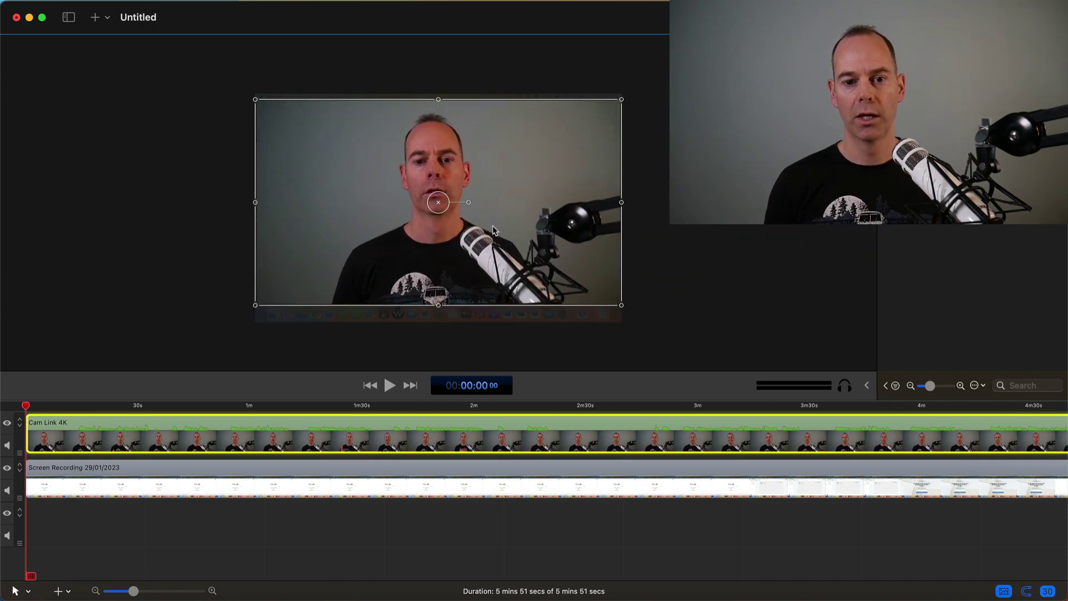
left_click(214, 271)
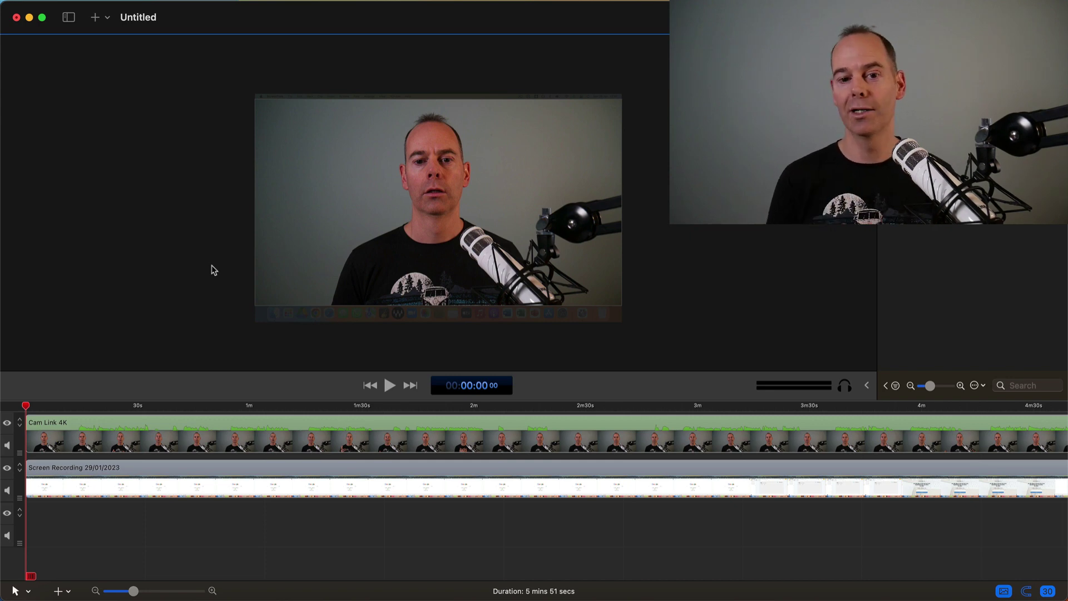
Split both tracks at 36 and 52 seconds and select the middle clips between those cuts
left_click_drag(28, 406, 162, 410)
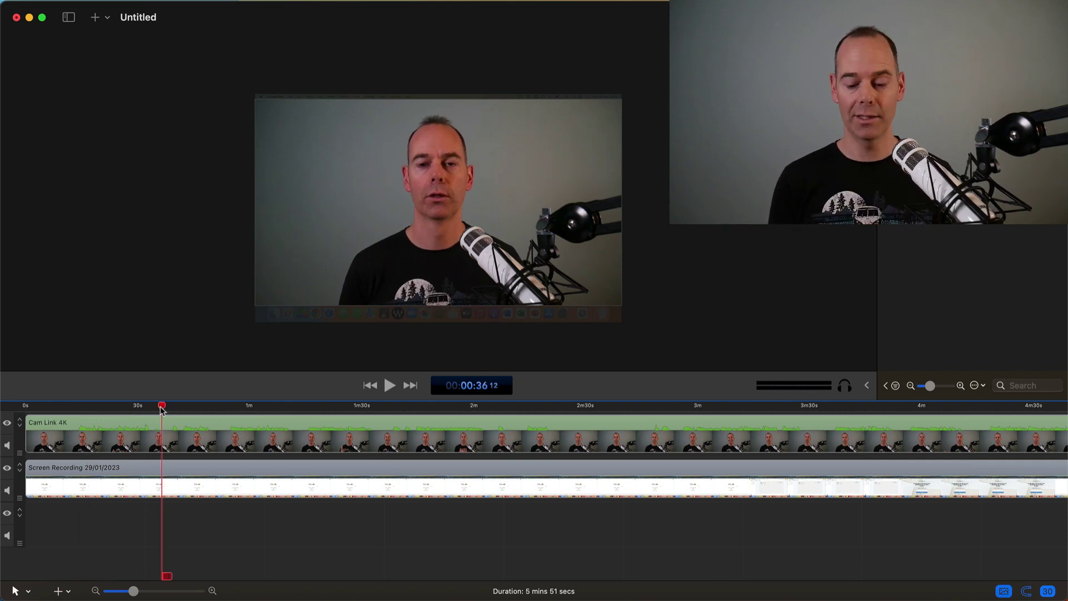
key("t")
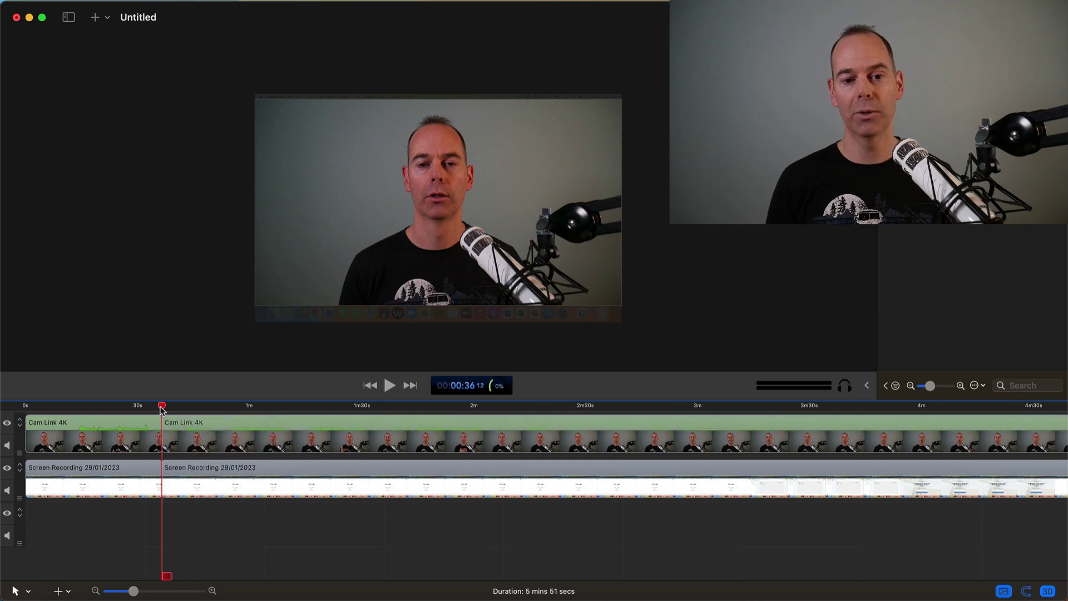
left_click_drag(166, 410, 220, 410)
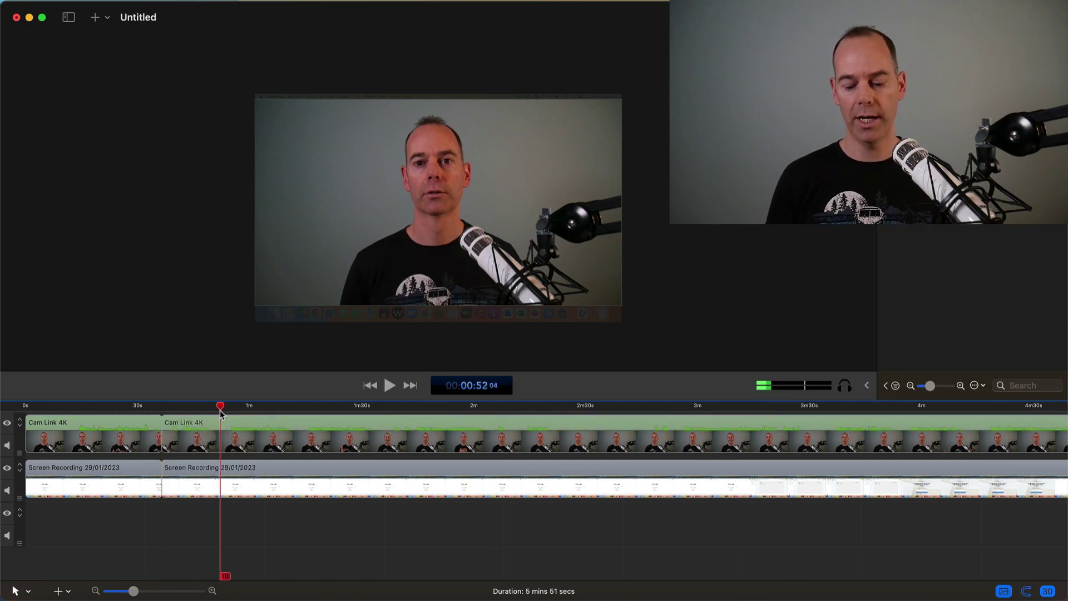
key("t")
left_click_drag(202, 507, 204, 447)
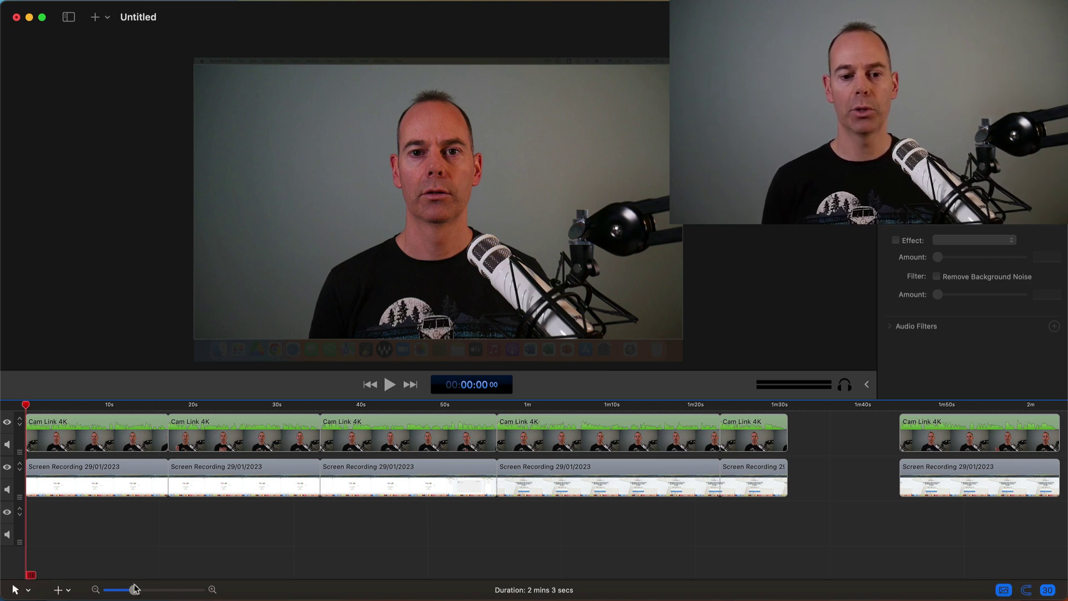
mouse_move(134, 591)
left_mouse_down()
mouse_move(145, 591)
mouse_move(135, 591)
left_mouse_up()
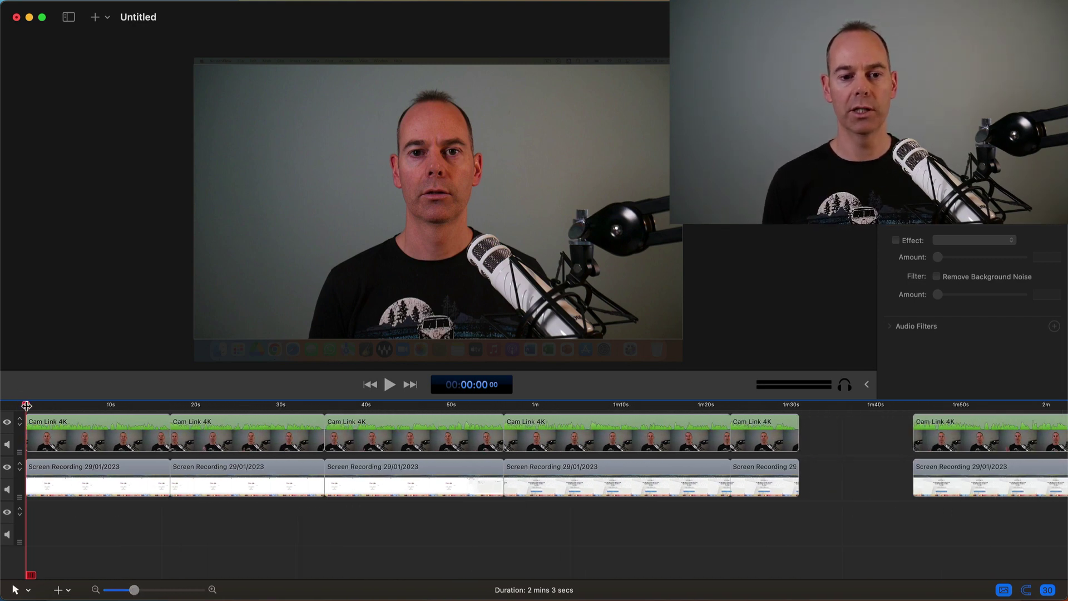
left_click_drag(26, 406, 328, 399)
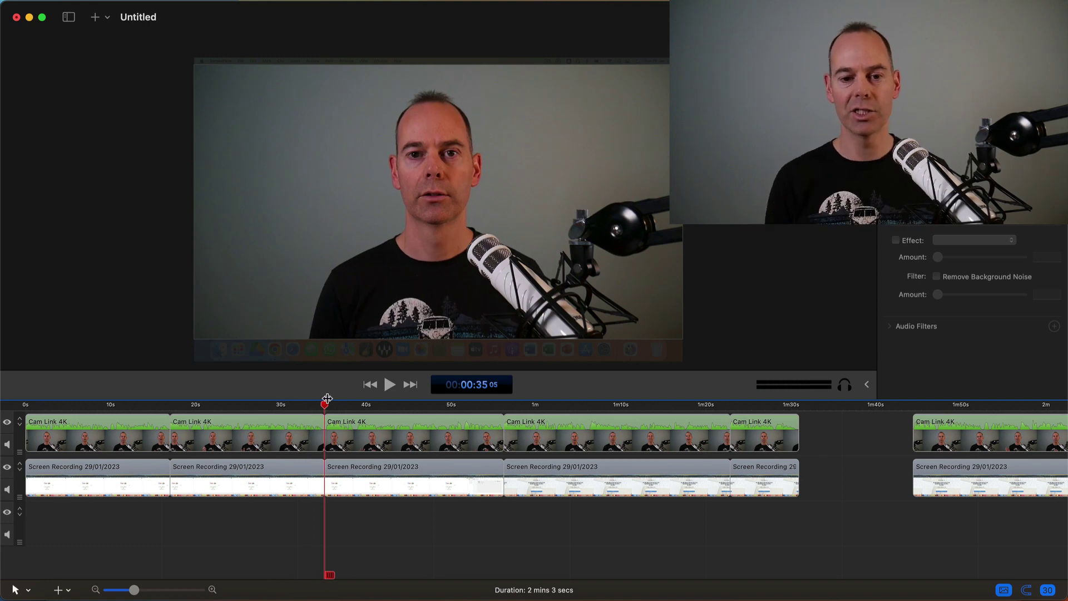
left_click_drag(326, 410, 25, 405)
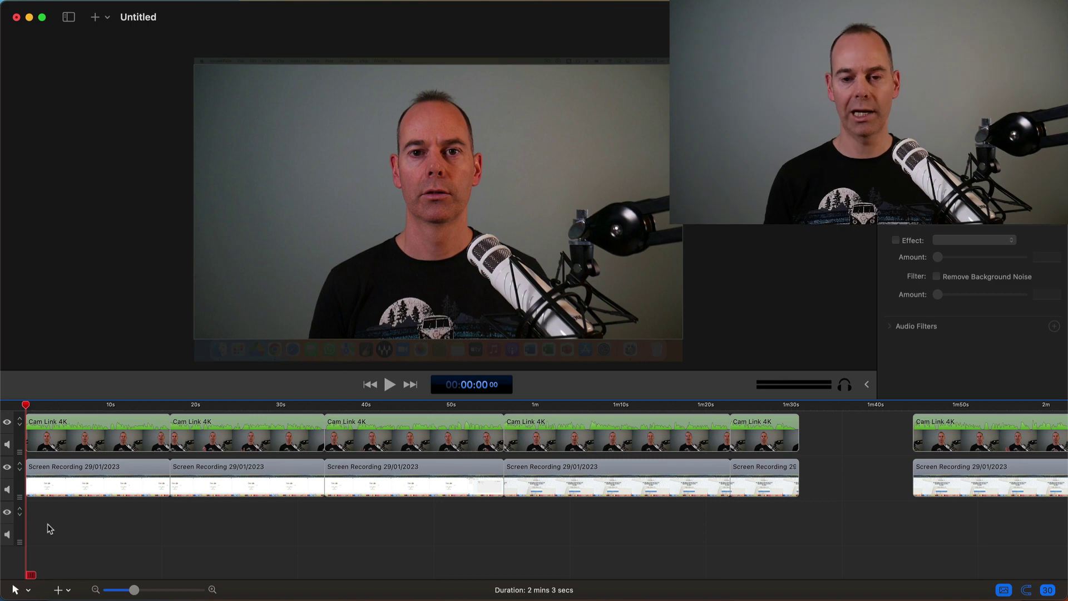
key("space")
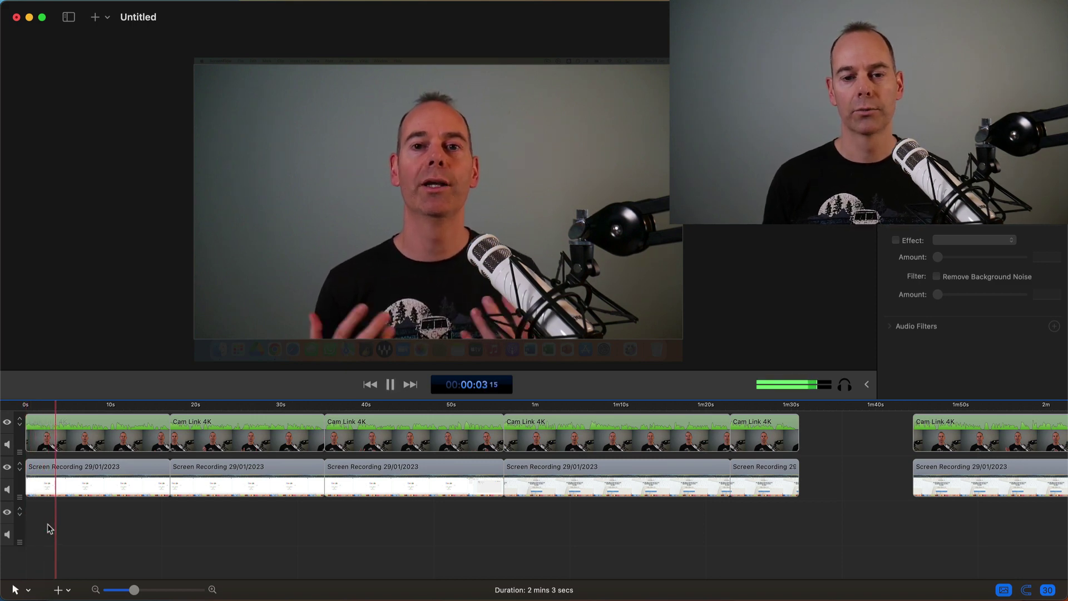
key("space")
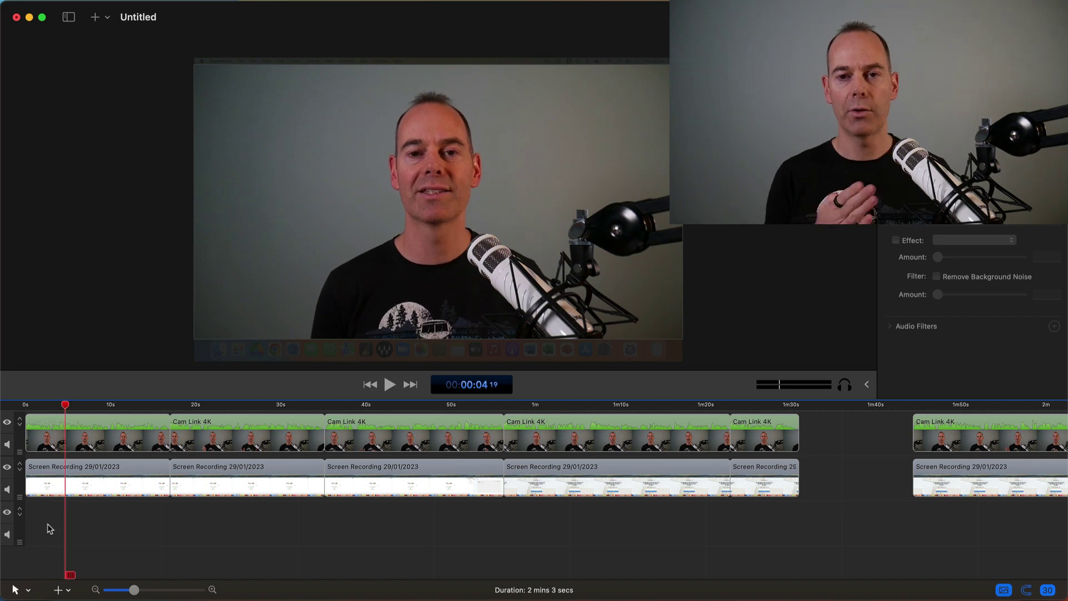
left_click_drag(65, 406, 325, 404)
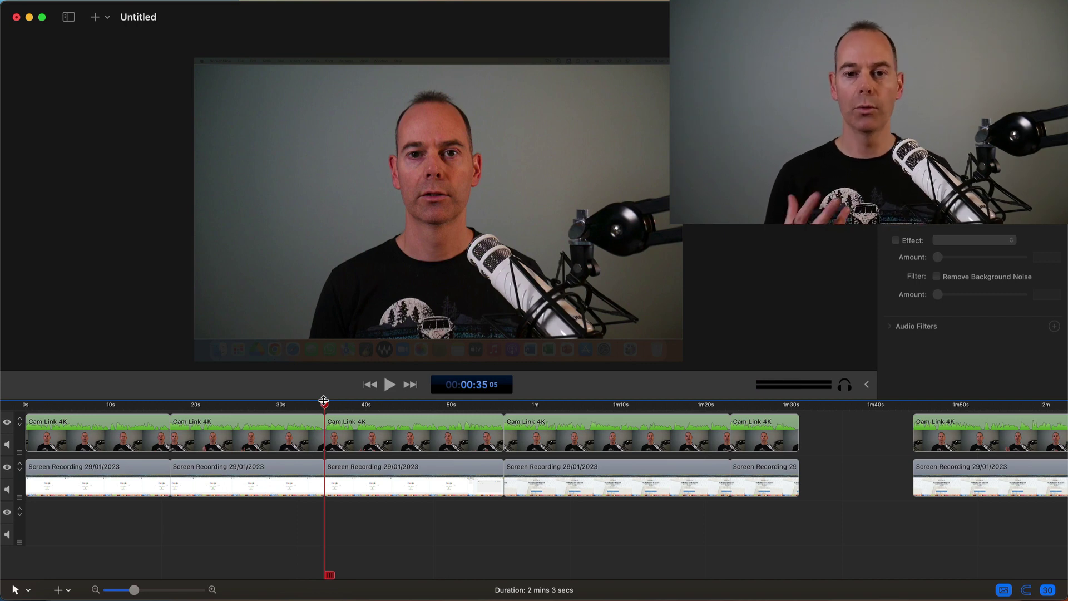
key("space")
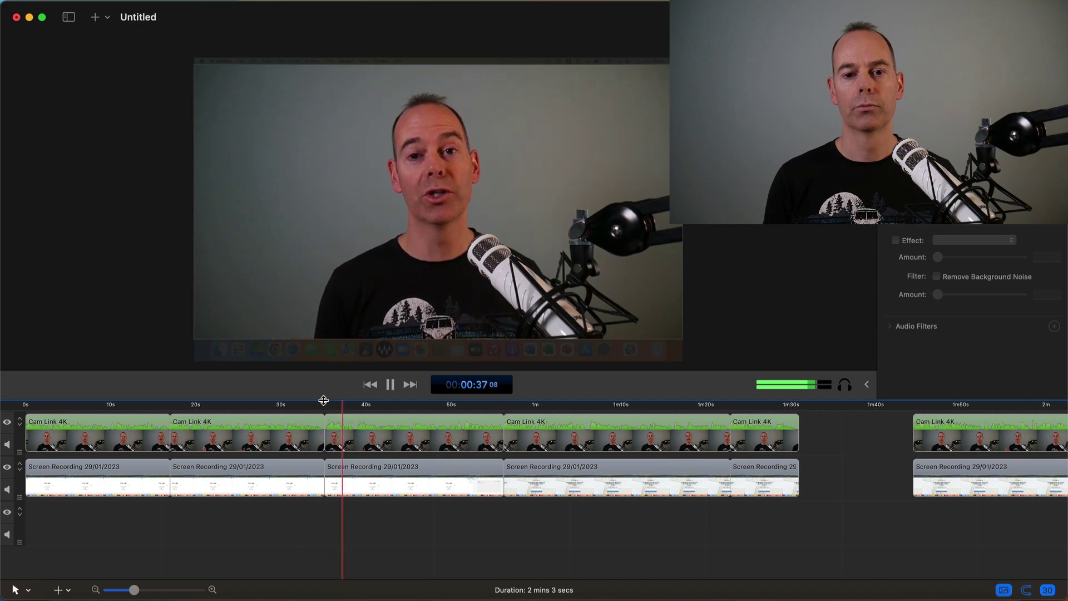
key("space")
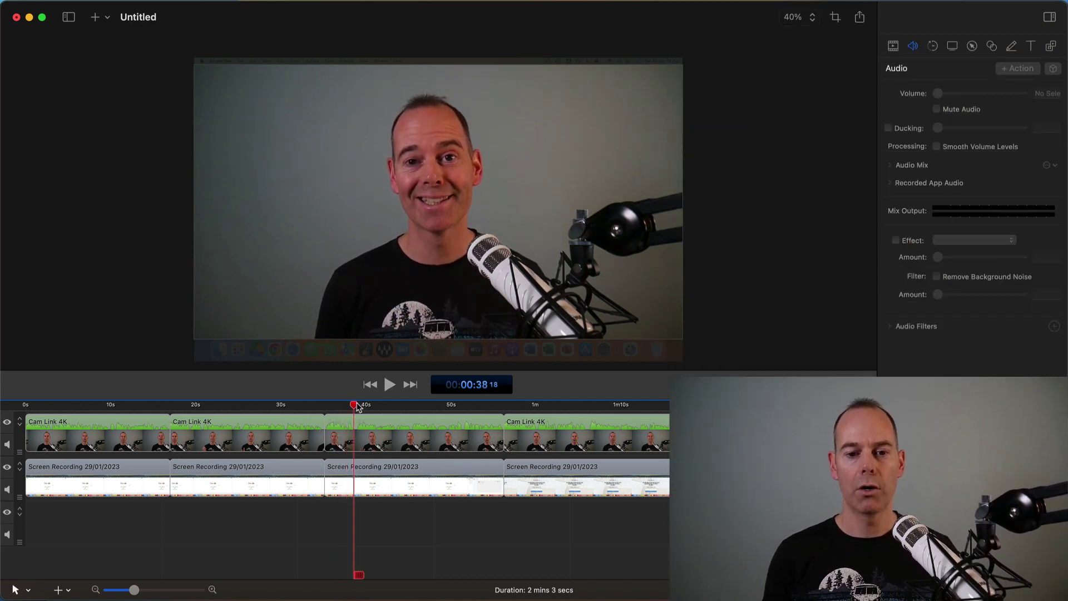
Scale the middle Cam Link clip to 41% and move it to the top-right corner at about 37 seconds
left_click(348, 407)
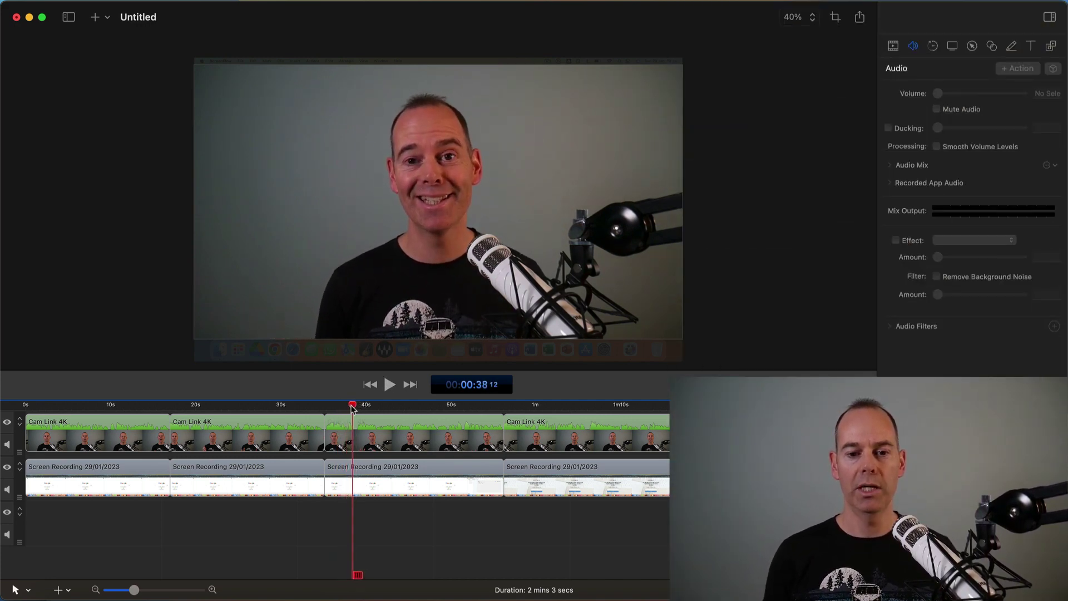
left_click(349, 441)
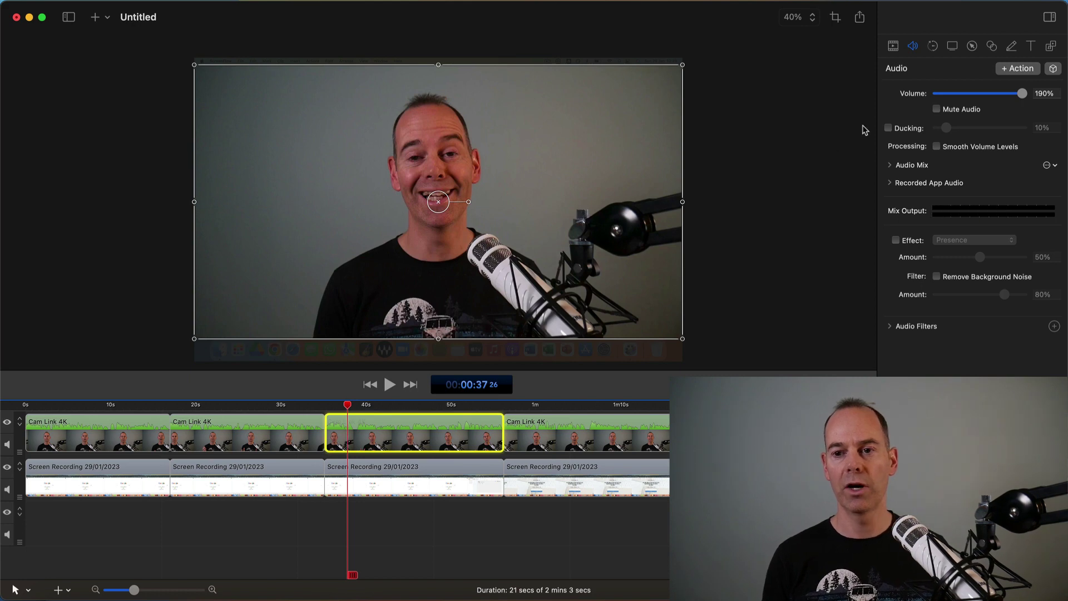
left_click(893, 46)
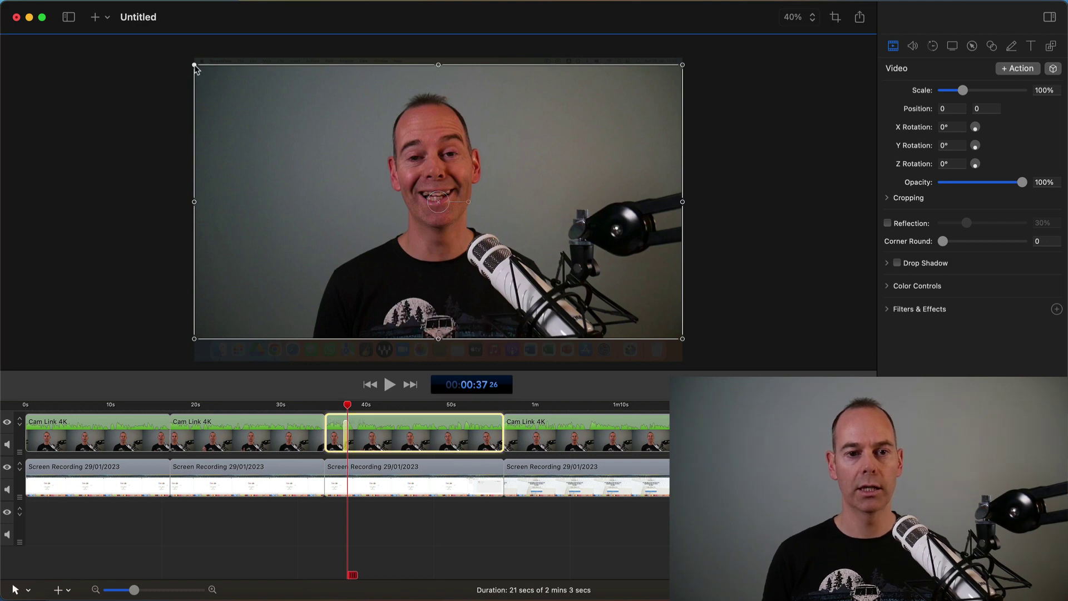
left_click_drag(194, 64, 498, 225)
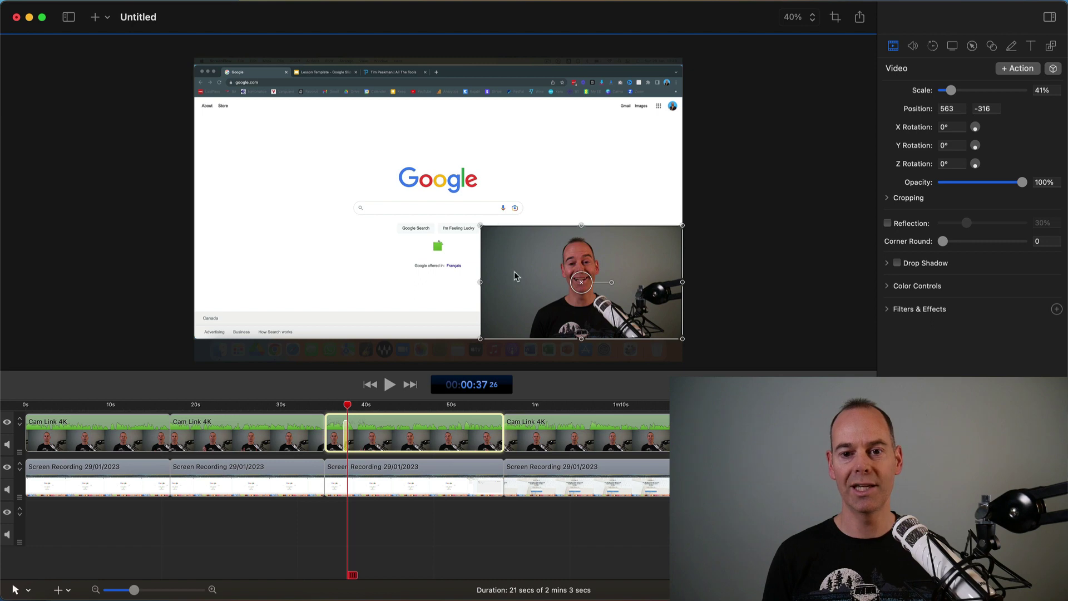
left_click_drag(514, 271, 510, 122)
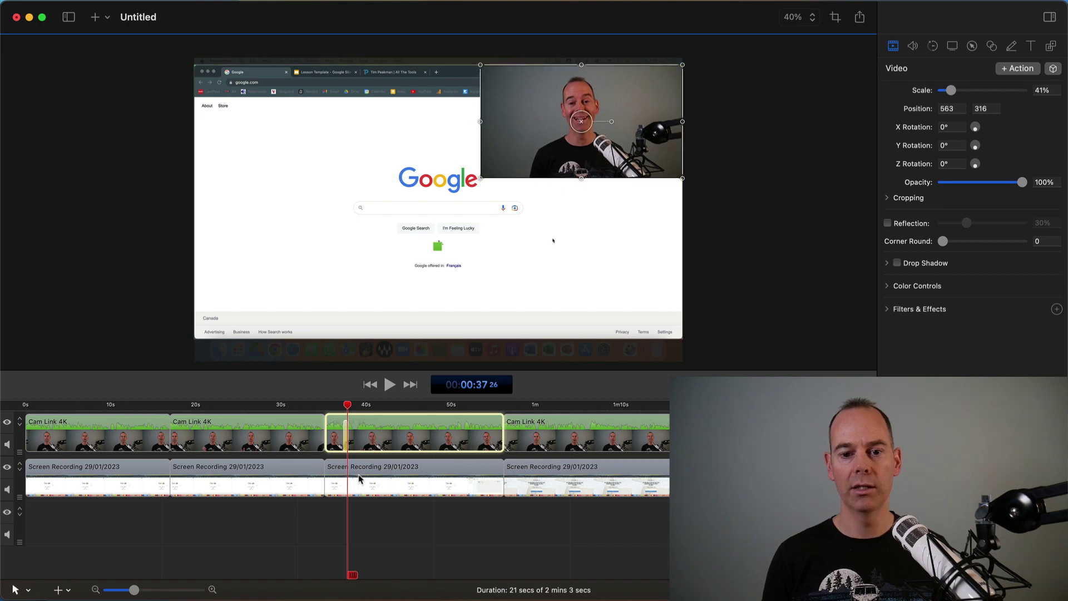
Play back from about 35 seconds to review the webcam shrinking into the corner
left_click_drag(348, 407, 324, 406)
left_click(350, 533)
key("space")
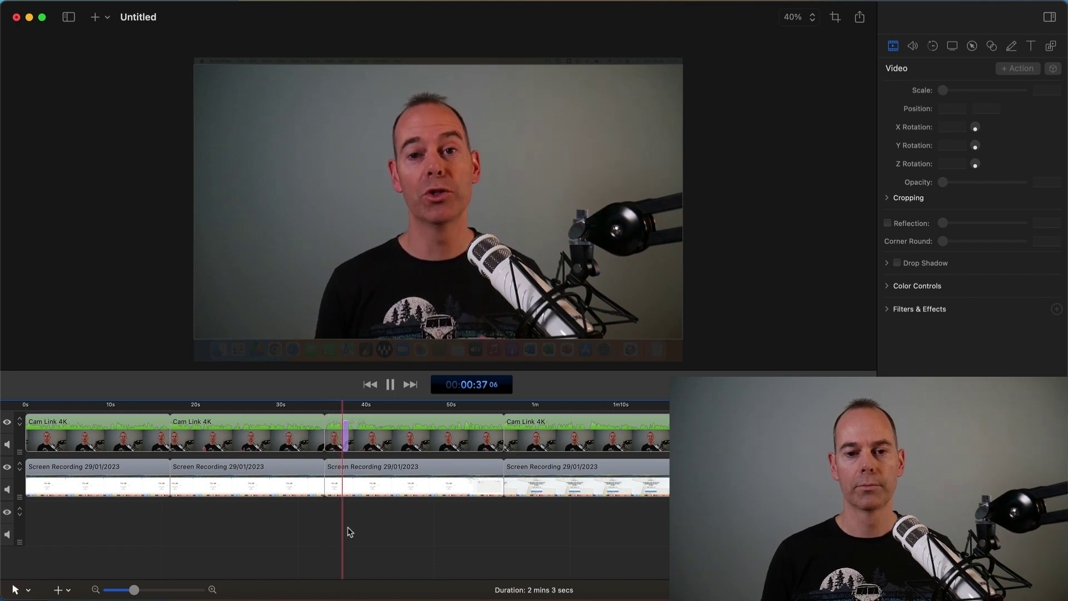
key("space")
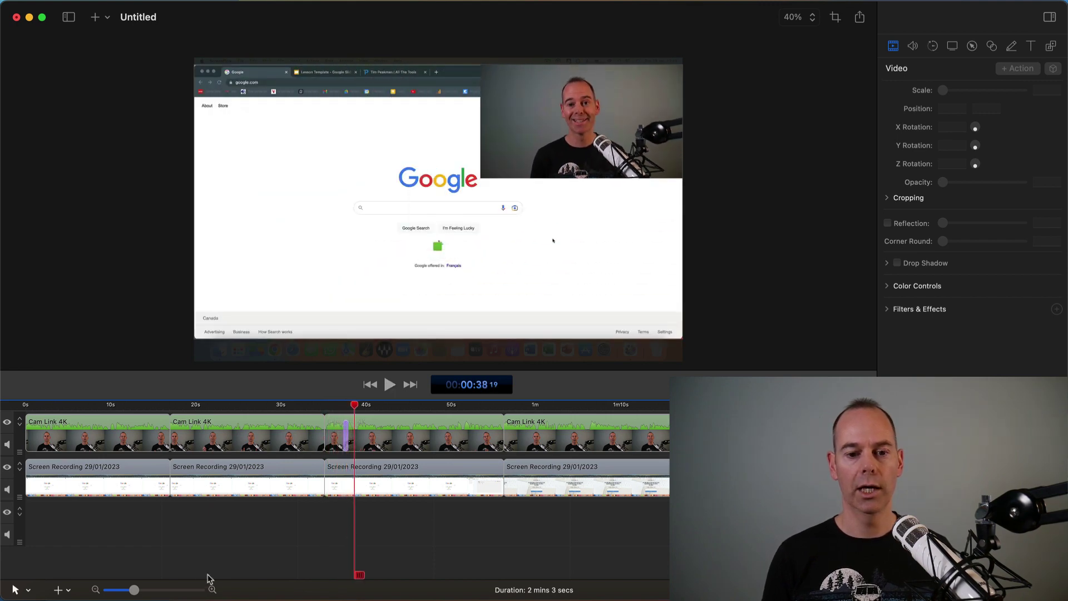
Zoom the timeline in, lengthen the webcam's Video shrink action, and preview it
left_click_drag(134, 591, 154, 594)
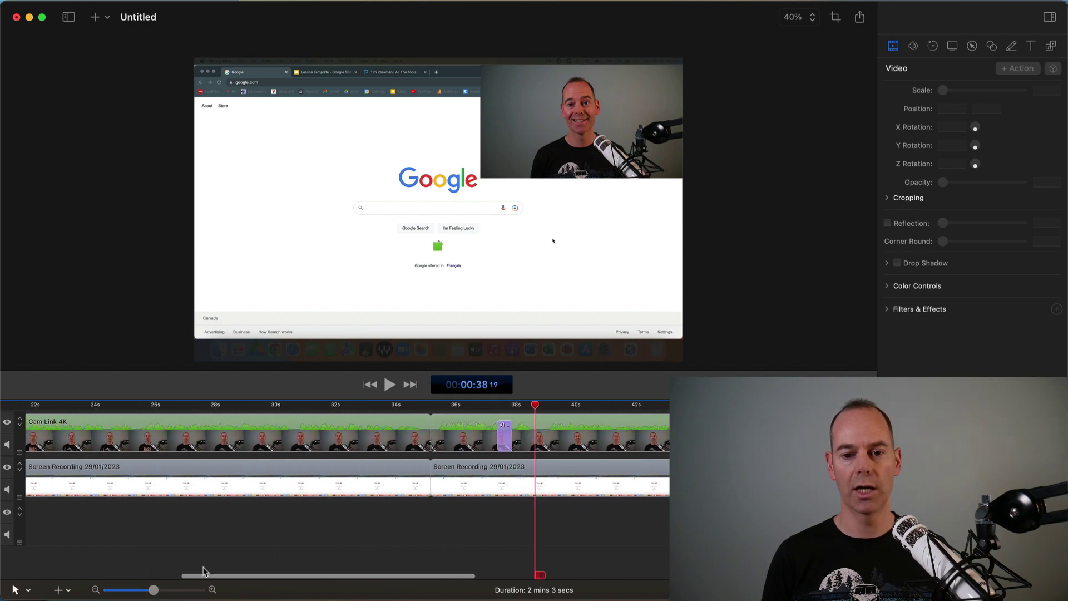
left_click(507, 437)
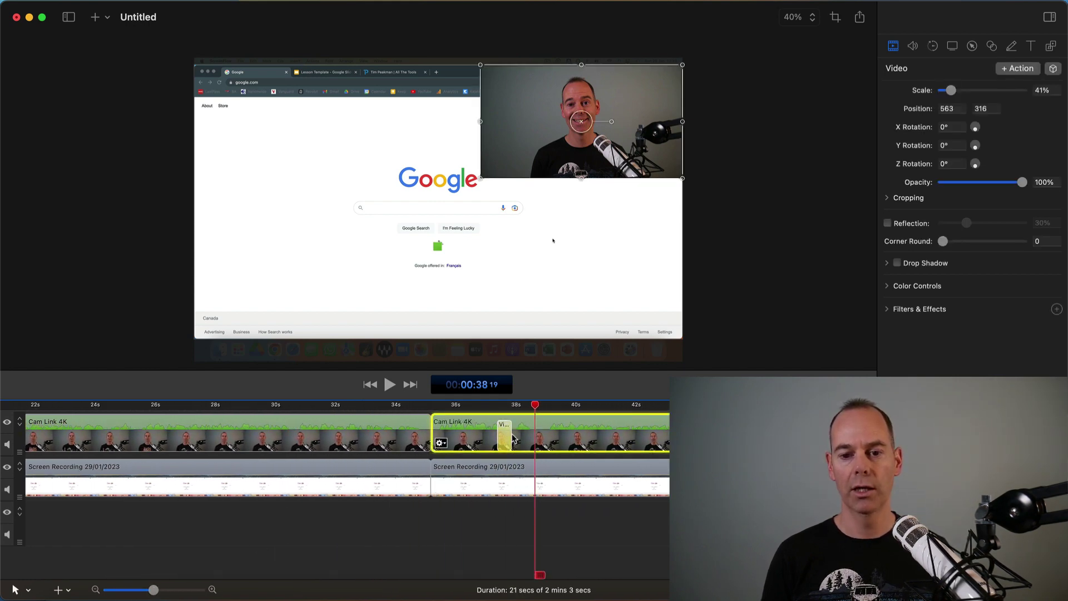
left_click_drag(510, 434, 462, 410)
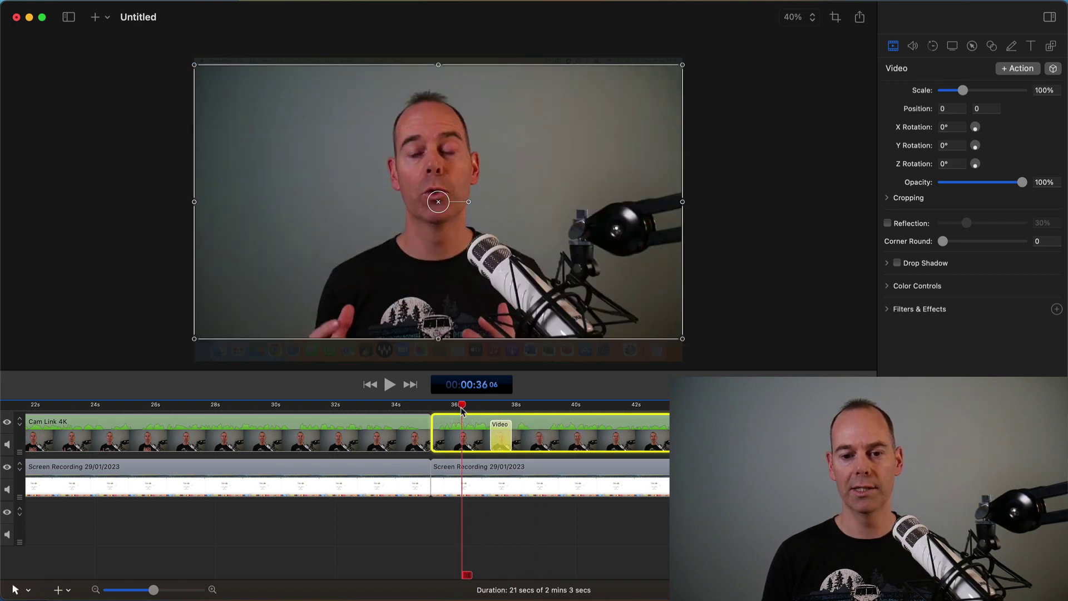
left_click(484, 537)
key("space")
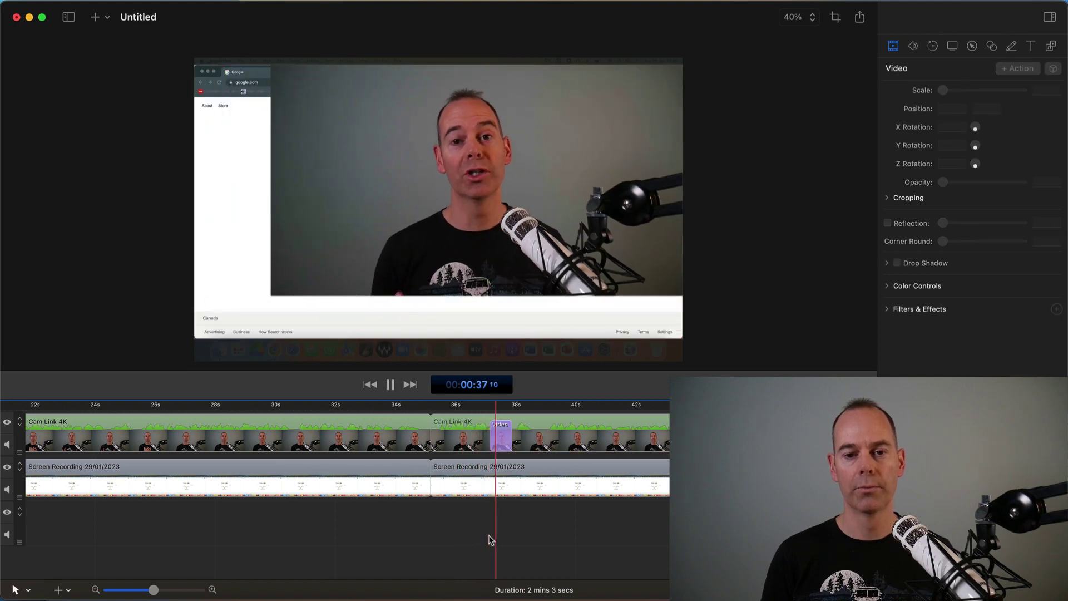
key("space")
Slide the shrink animation later to start around 38 seconds and replay it
left_click(504, 440)
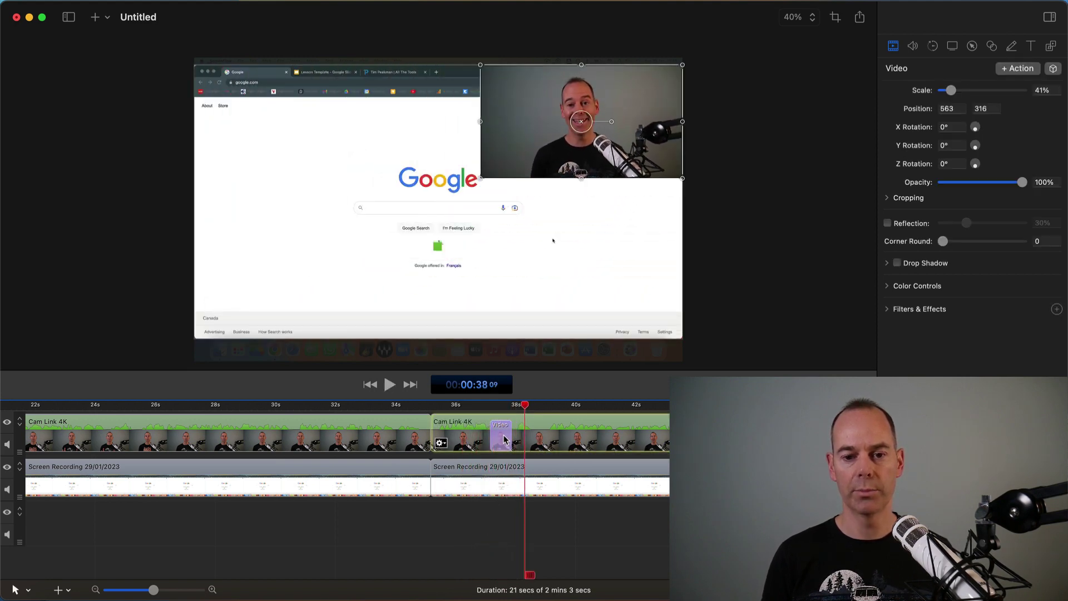
mouse_move(504, 439)
left_mouse_down()
mouse_move(522, 438)
mouse_move(494, 408)
left_mouse_up()
key("space")
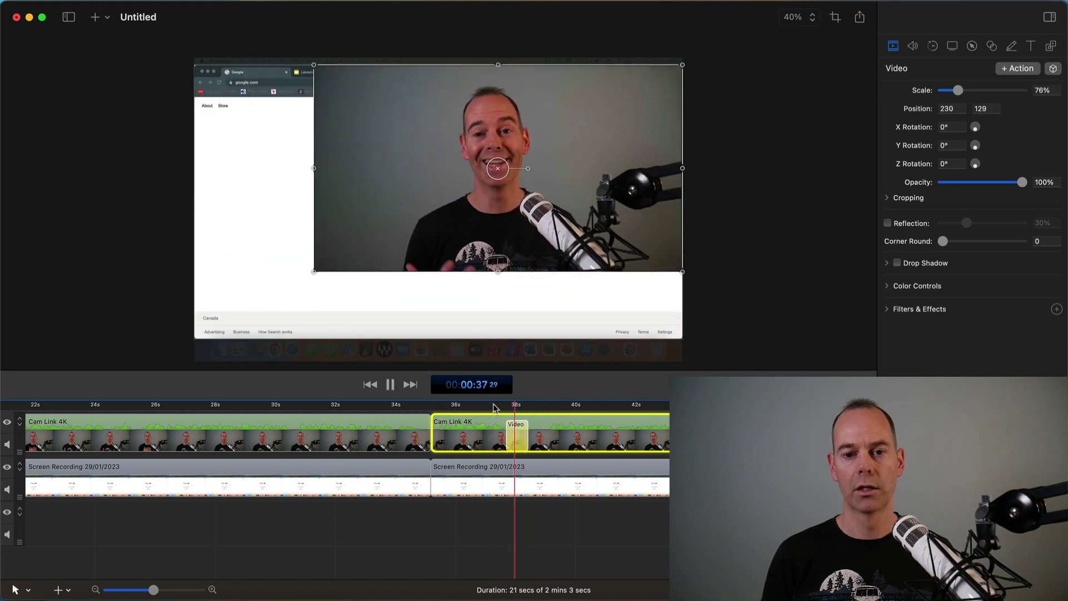
left_click(558, 520)
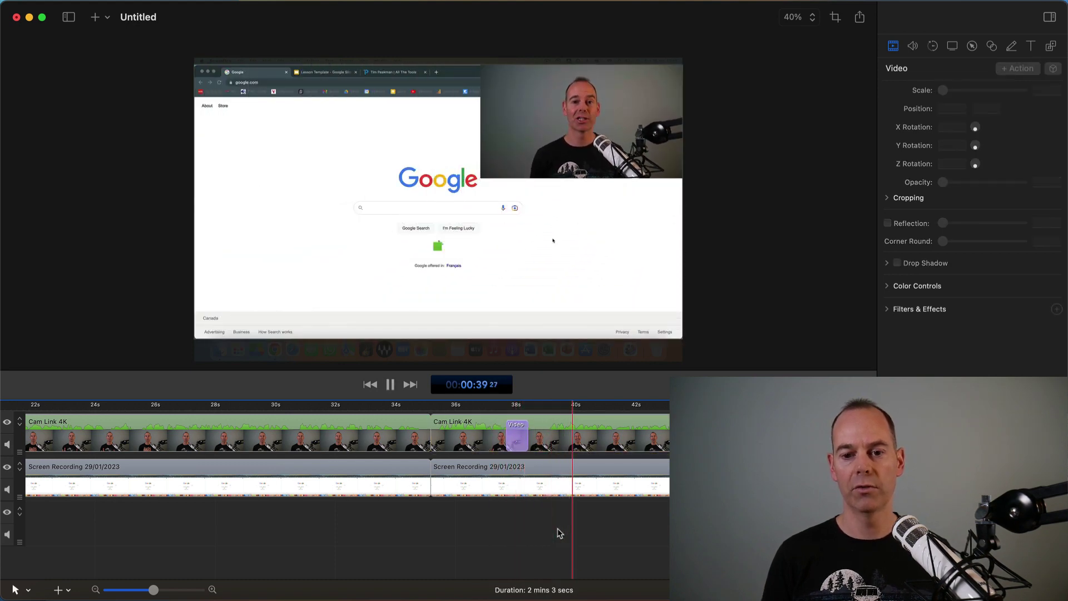
key("space")
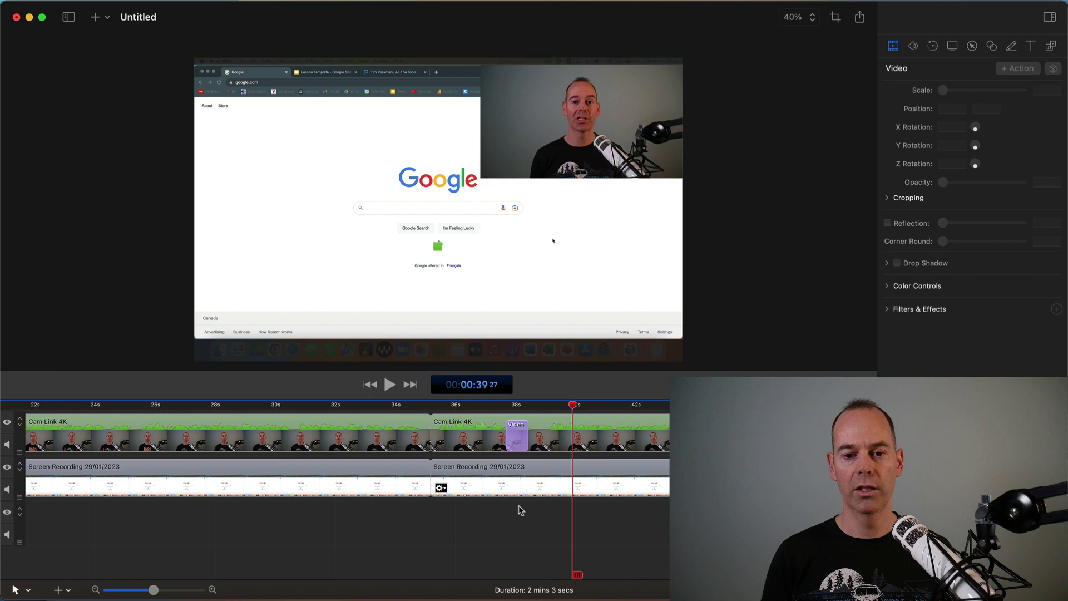
Zoom the timeline out, scrub ahead, and play until stopping at 0:59 on the full-frame webcam
scroll(521, 535, "right", 3)
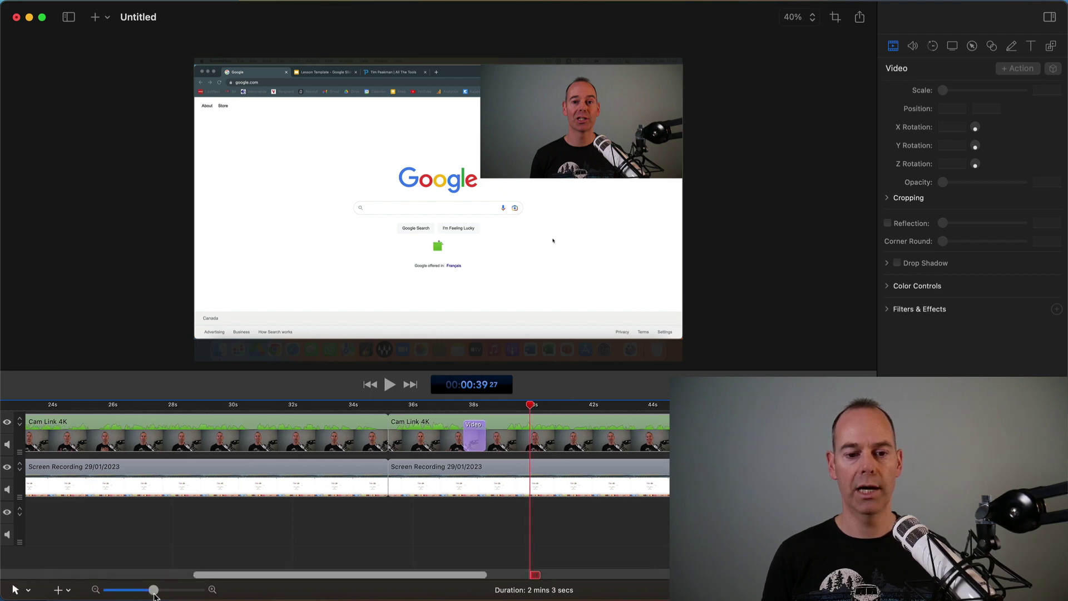
left_click_drag(154, 591, 142, 591)
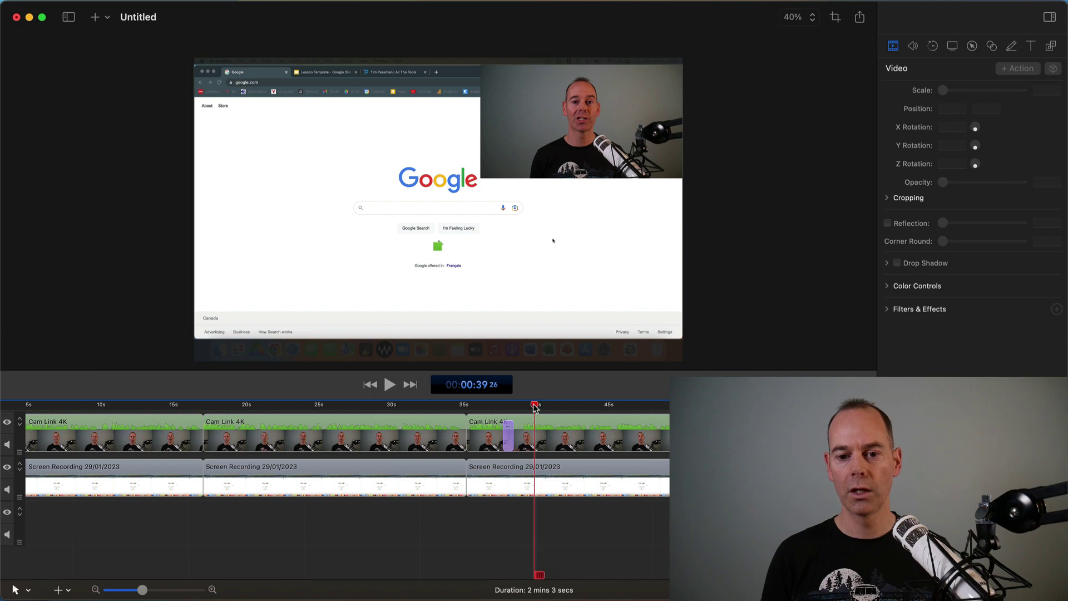
left_click_drag(534, 407, 768, 407)
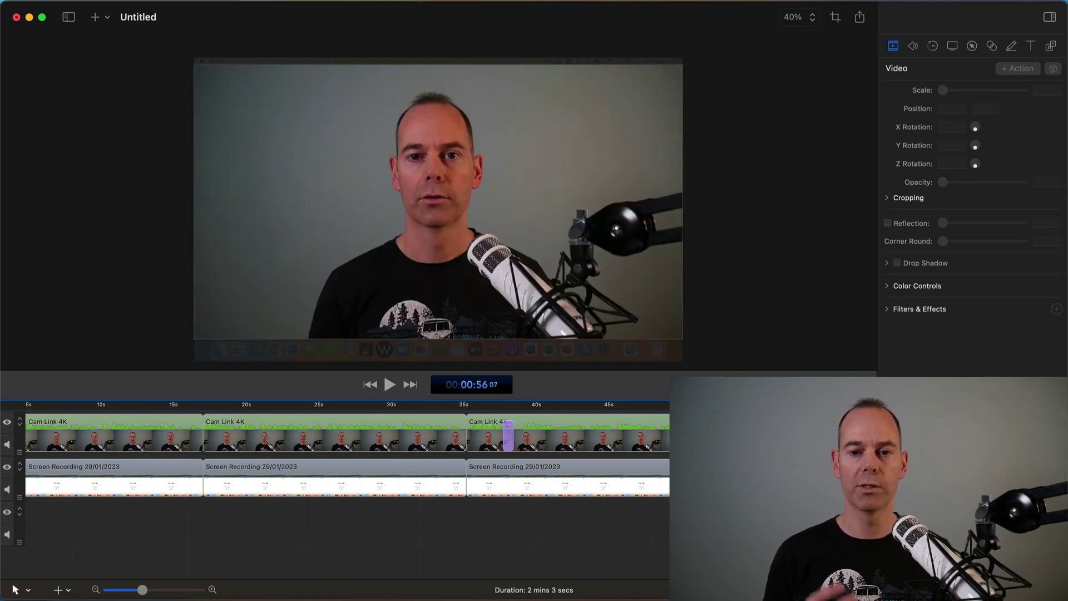
scroll(347, 454, "right", 5)
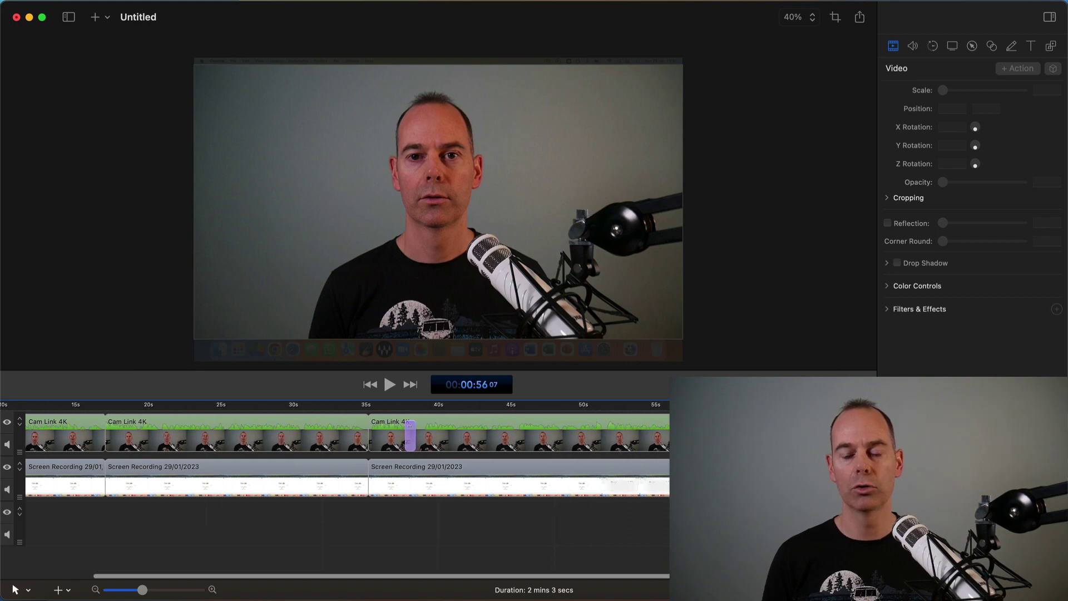
key("space")
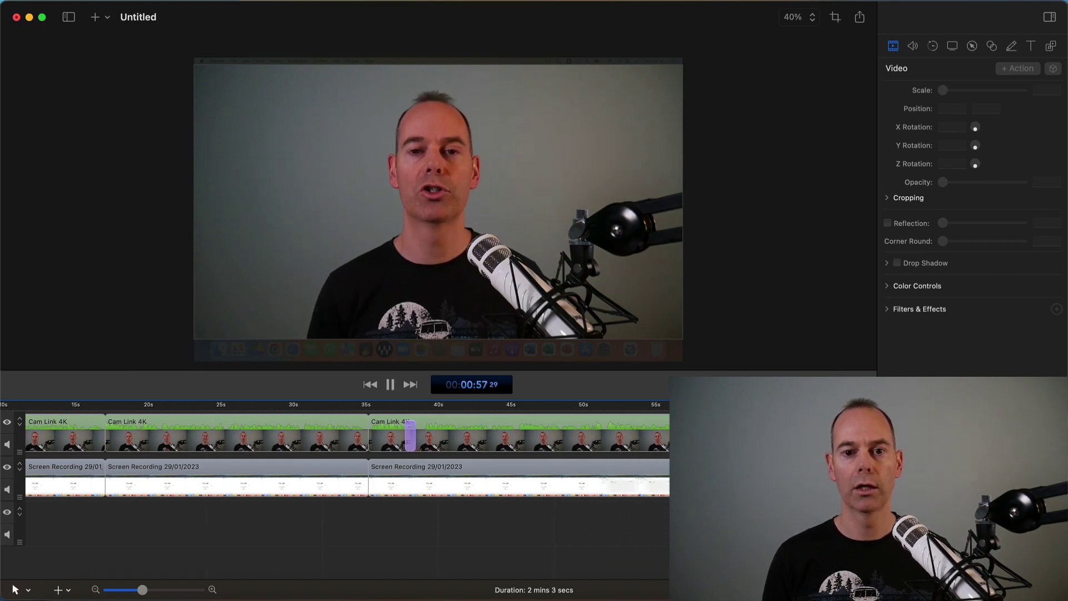
key("space")
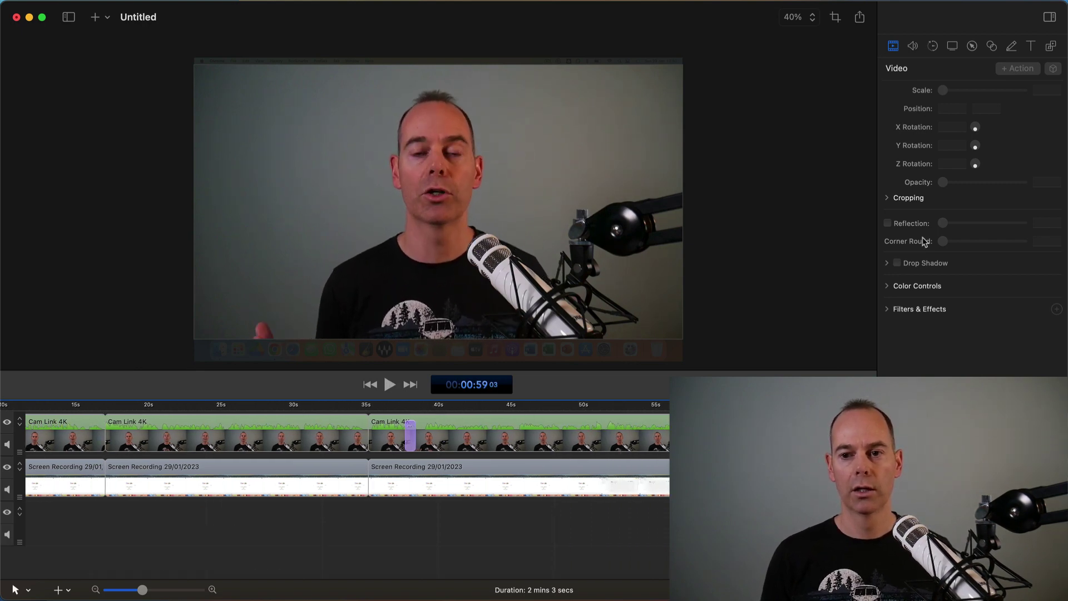
Add a text item reading 'Get Access To My Free Guide' and place it at the bottom of the frame
left_click(1030, 48)
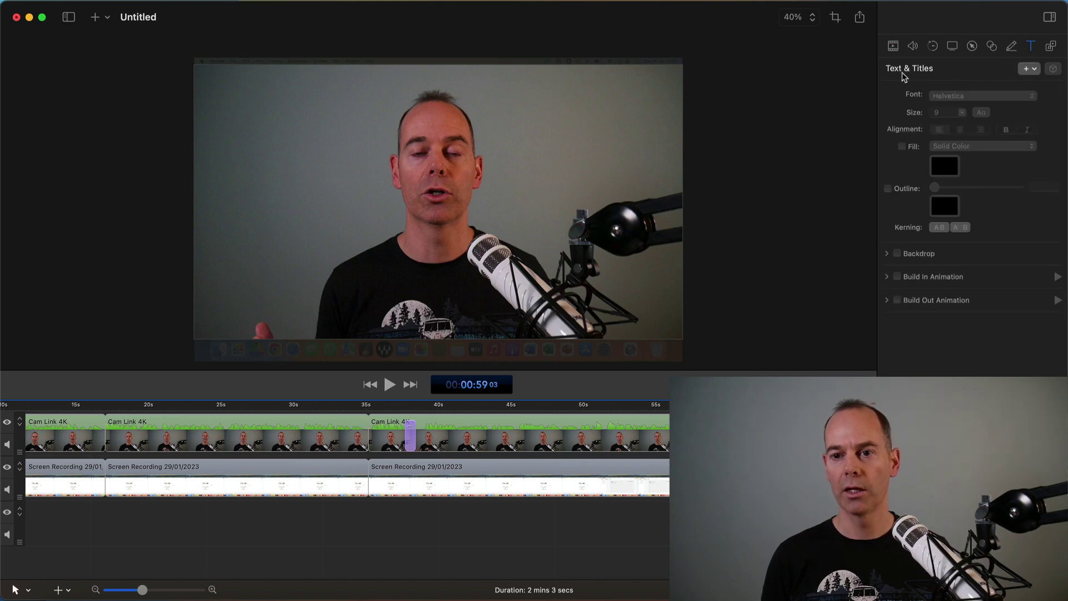
left_click(1033, 69)
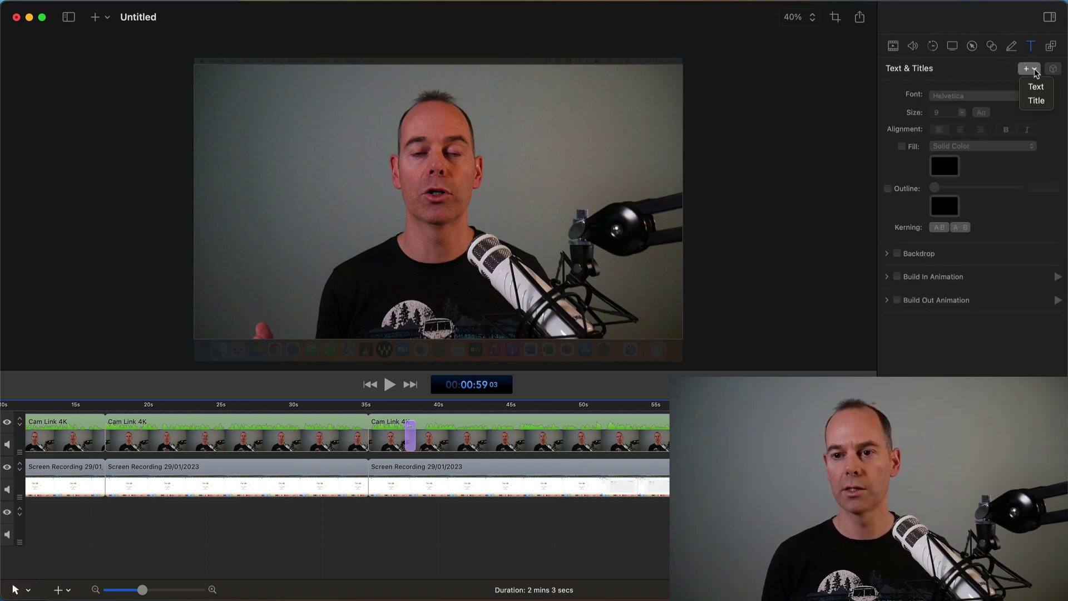
left_click(1037, 86)
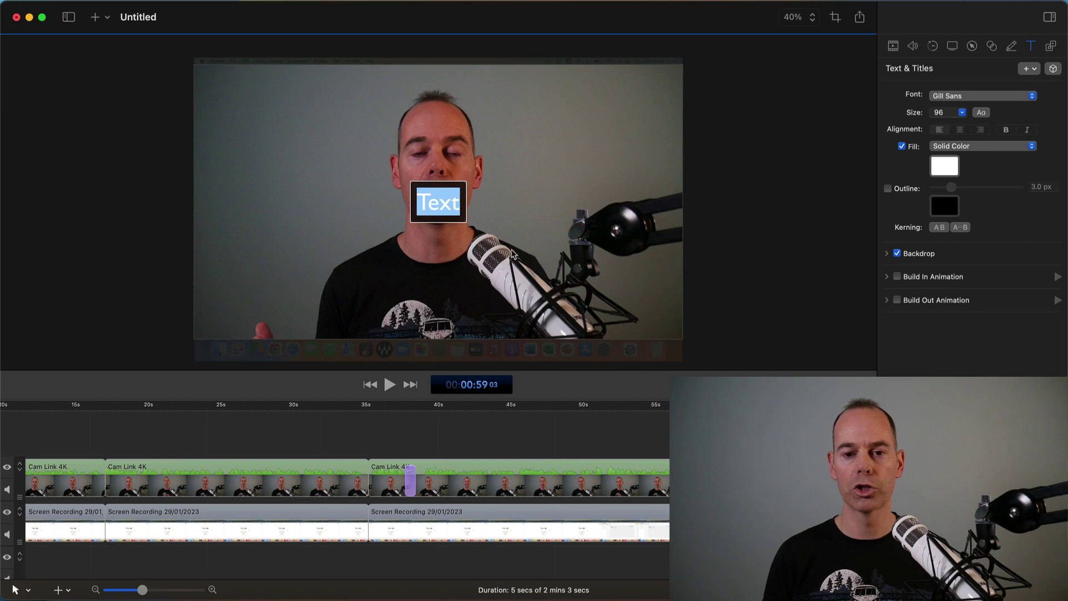
double_click(434, 201)
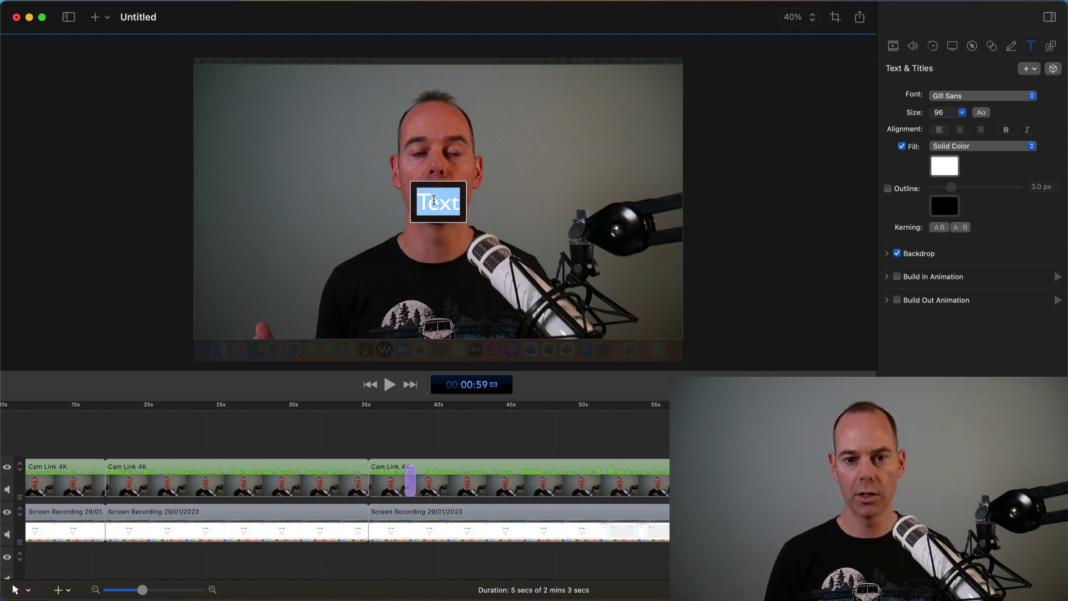
type("Get Ac")
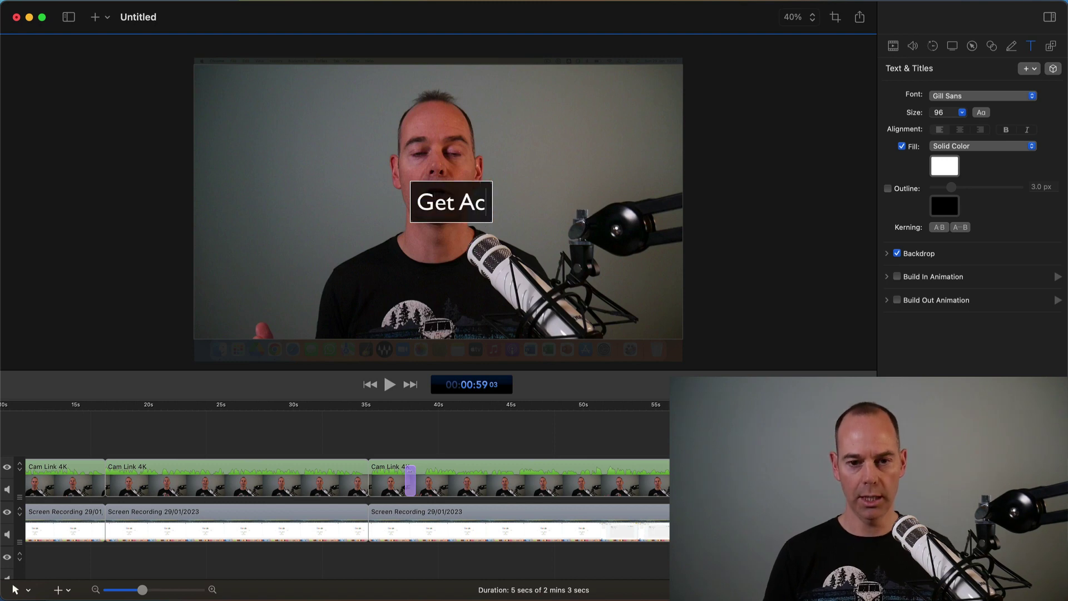
type("cess To")
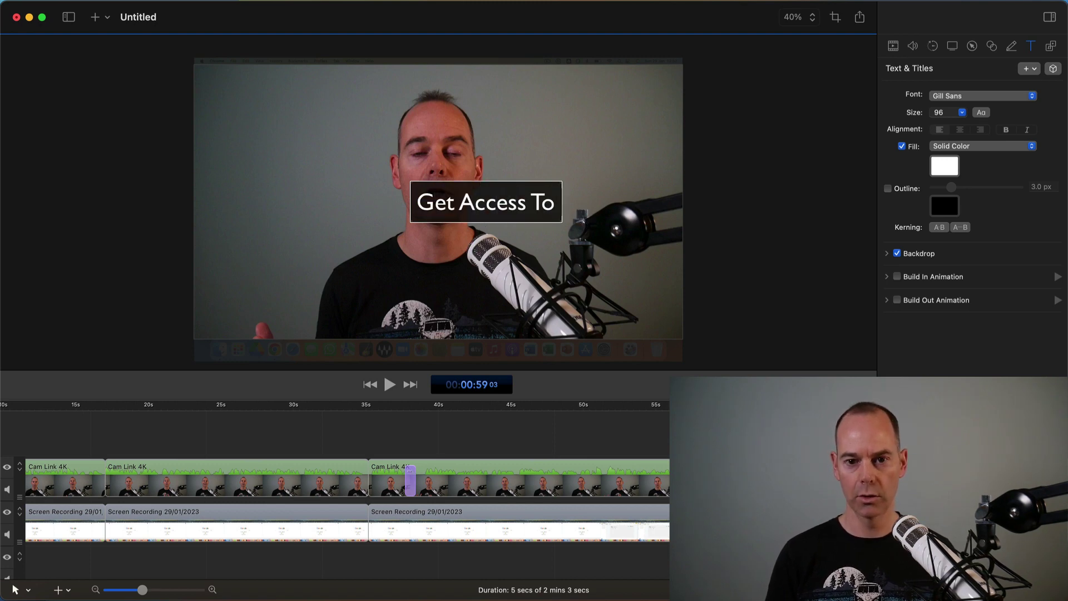
type(" My Free Guide")
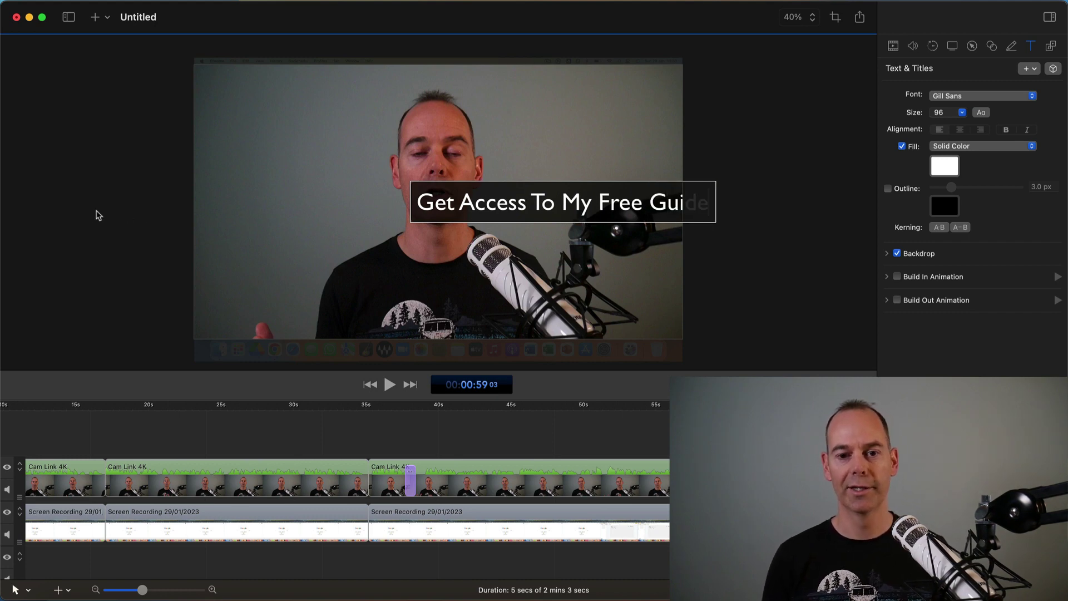
left_click(103, 214)
left_click_drag(453, 202, 338, 318)
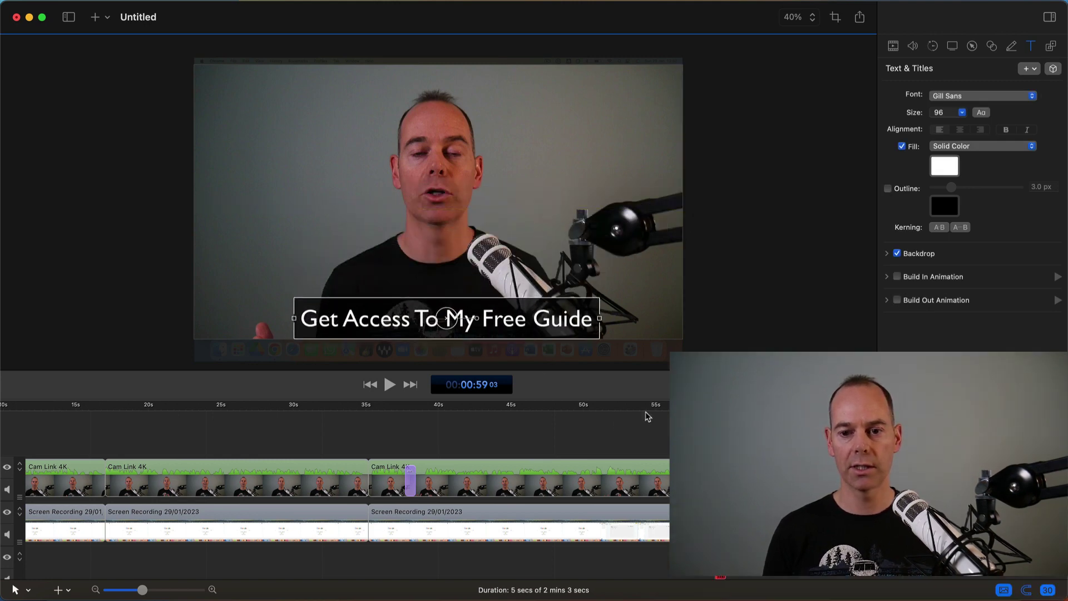
Add a starting and an ending transition to the title clip
left_click(716, 409)
left_click_drag(717, 409, 700, 409)
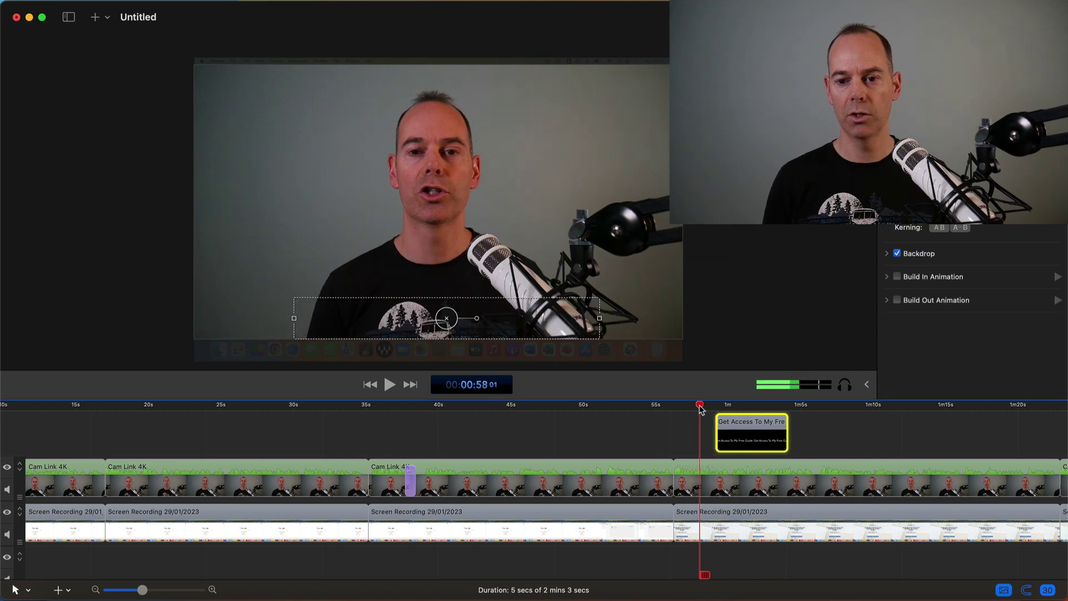
right_click(751, 435)
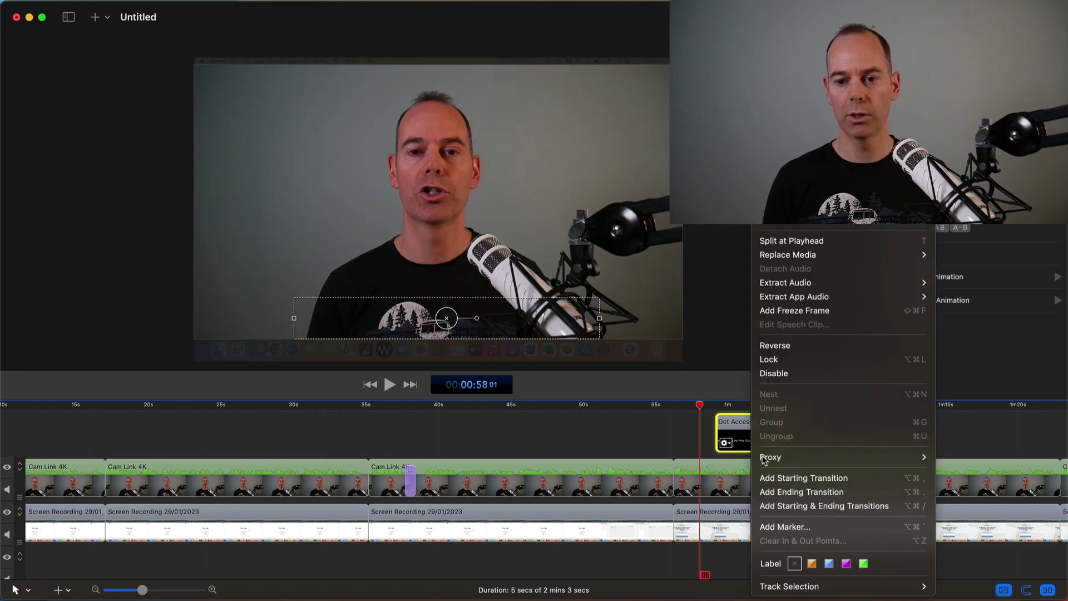
left_click(767, 476)
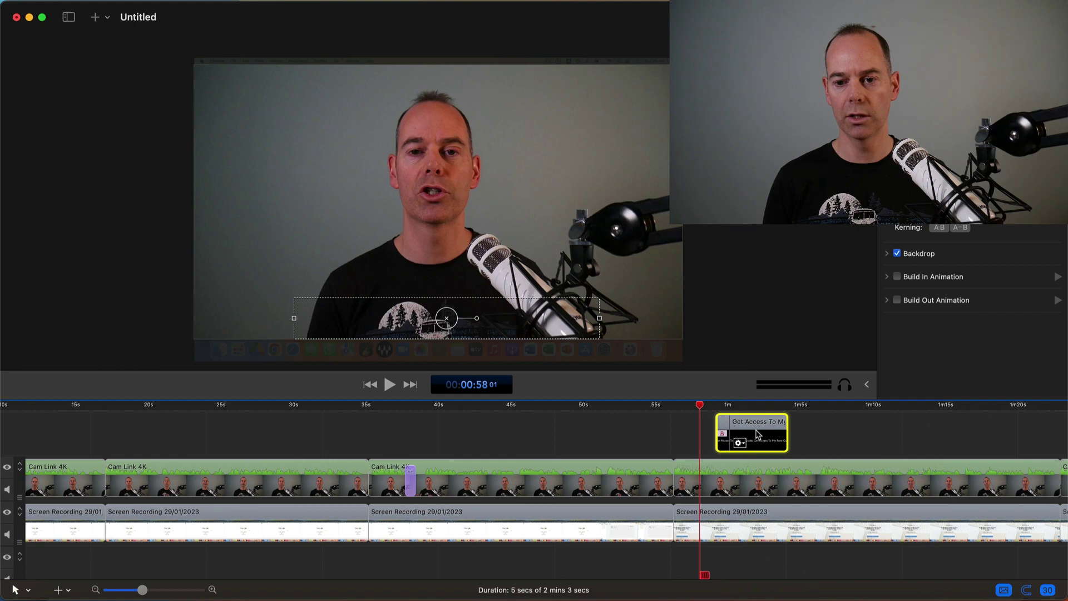
right_click(757, 434)
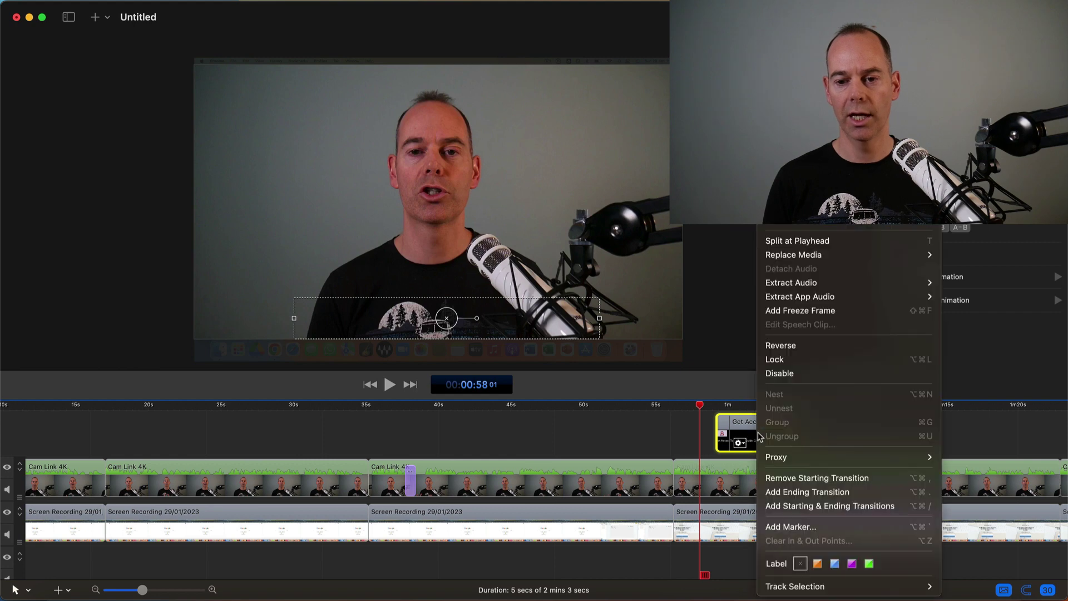
left_click(778, 493)
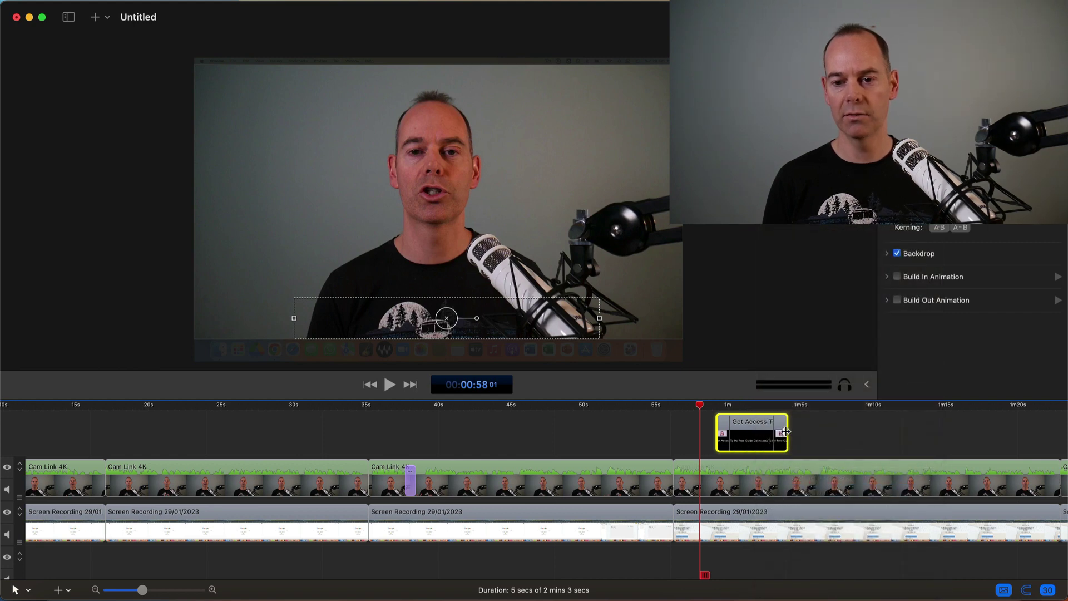
Lengthen the title clip to 8 seconds and play it back from 0:56
mouse_move(786, 431)
left_mouse_down()
mouse_move(840, 432)
mouse_move(781, 437)
left_mouse_up()
left_click(682, 406)
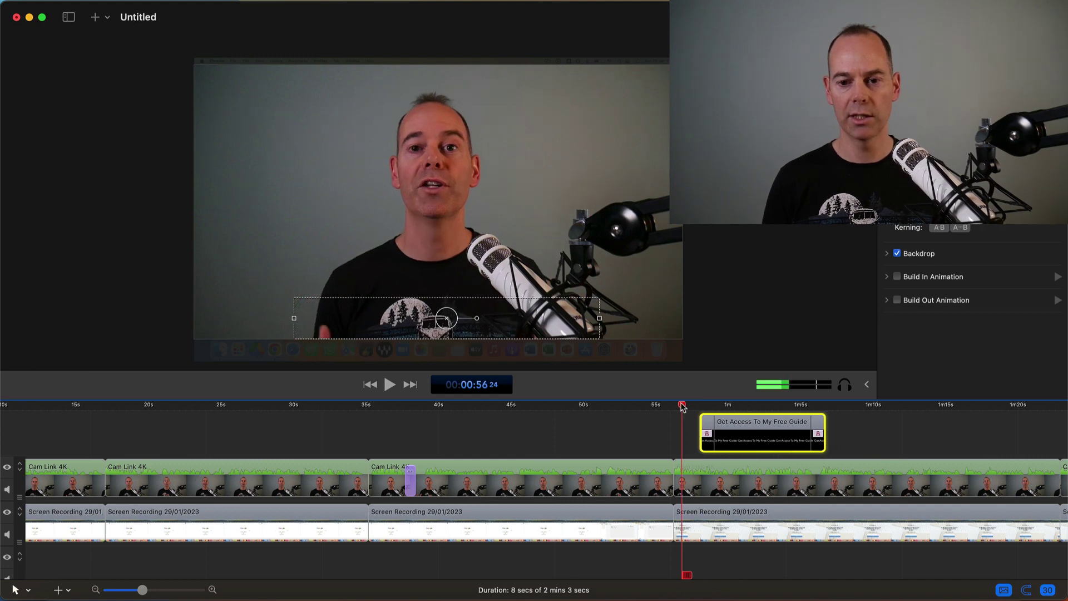
key("space")
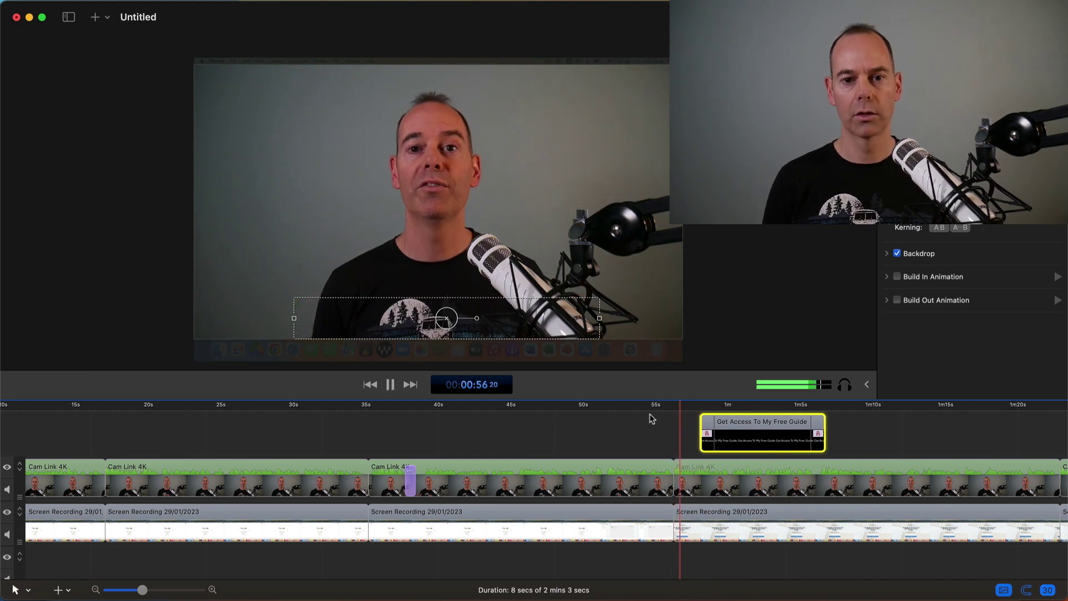
left_click(652, 419)
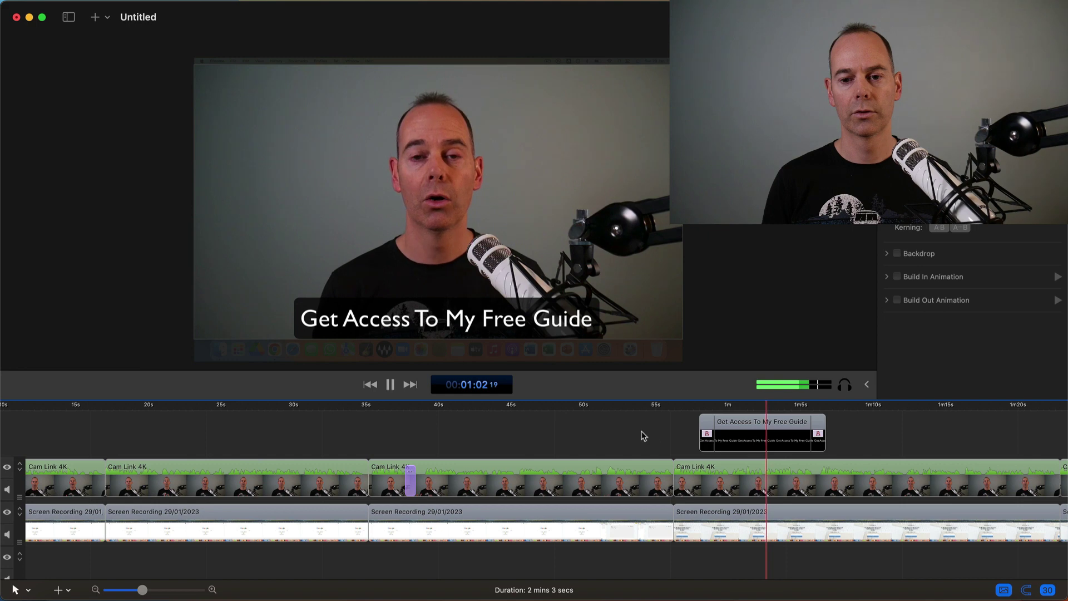
Make the title text bold and move the title up toward the centre
key("space")
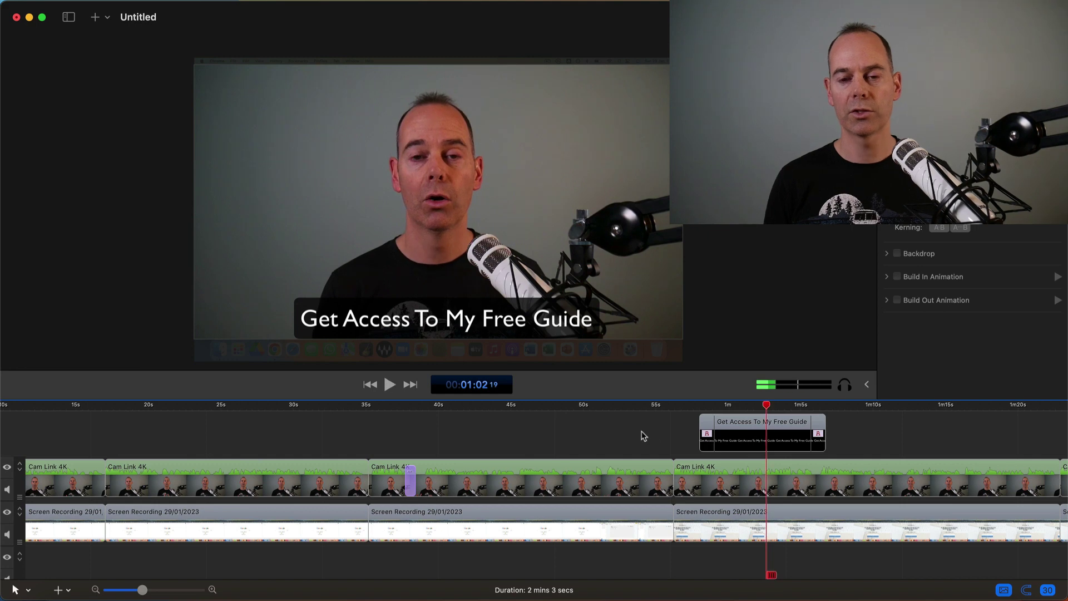
double_click(429, 323)
key("super+b")
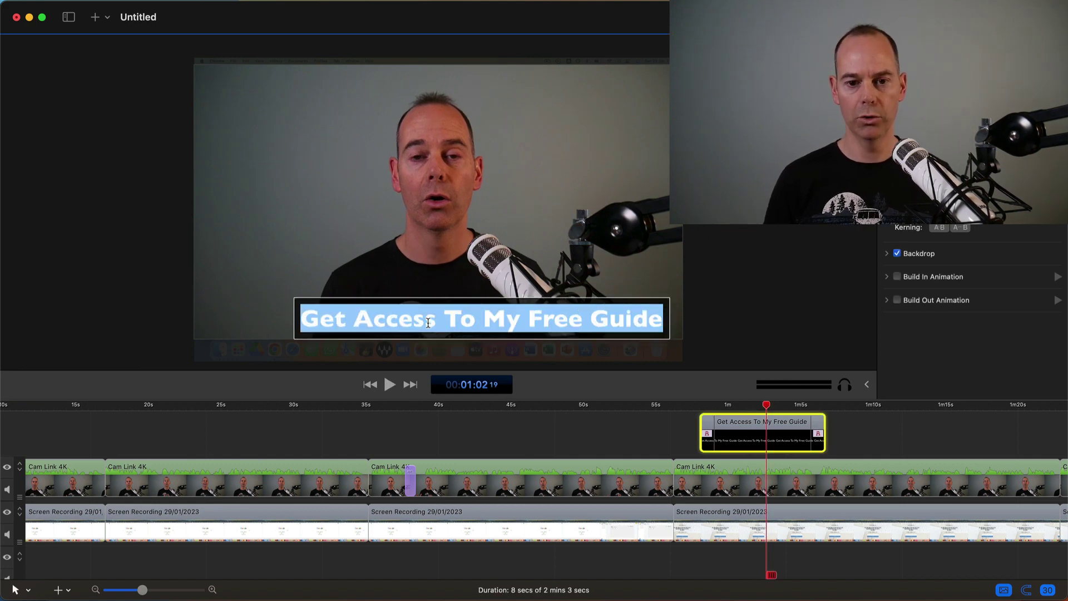
left_click(233, 313)
left_click_drag(393, 322, 360, 291)
Add an empty second line to the title and nudge it slightly left and down
double_click(623, 289)
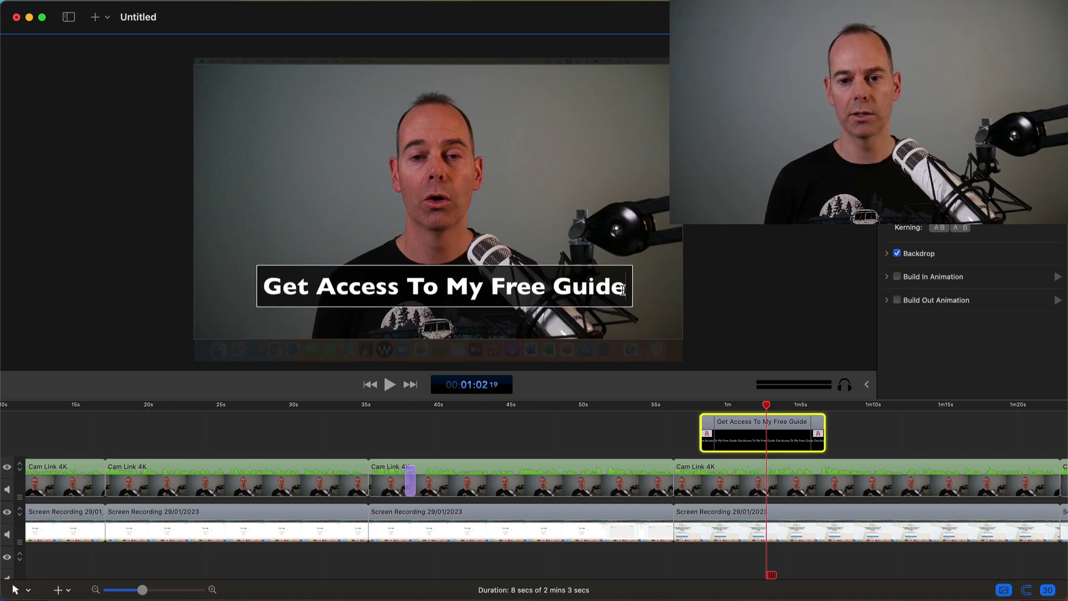
key("Return")
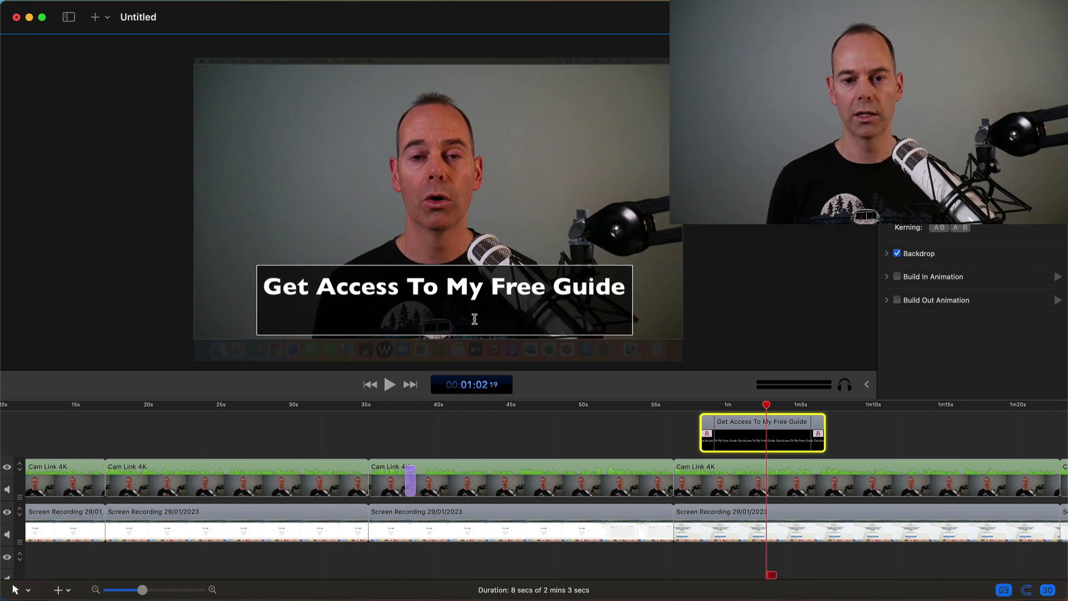
left_click(176, 271)
left_click_drag(352, 298, 346, 301)
left_click(115, 256)
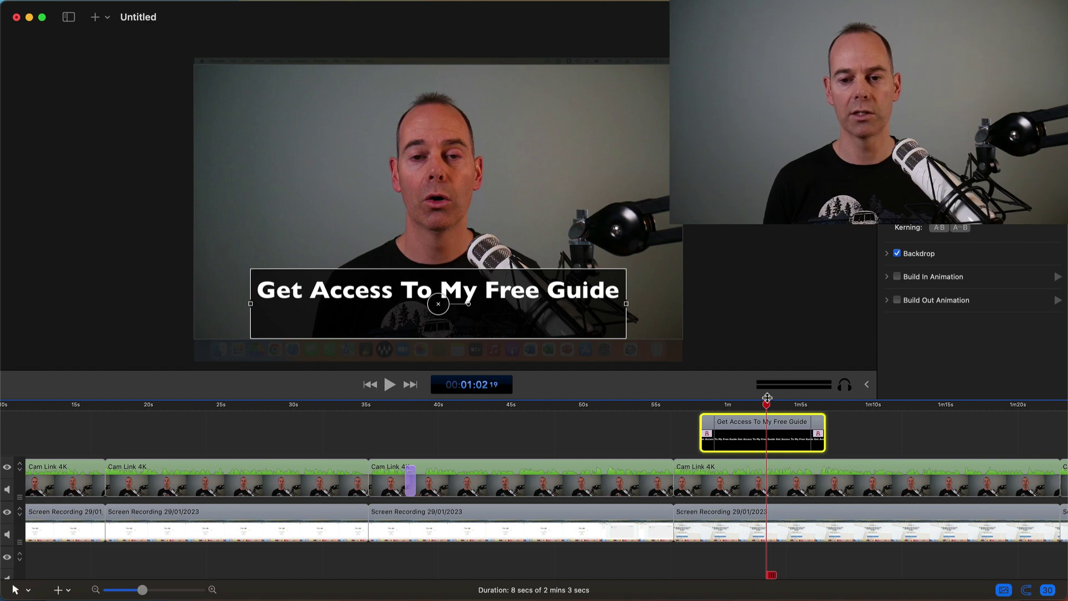
Play back the title section from about 1:04 over the webcam
left_click_drag(766, 405, 787, 406)
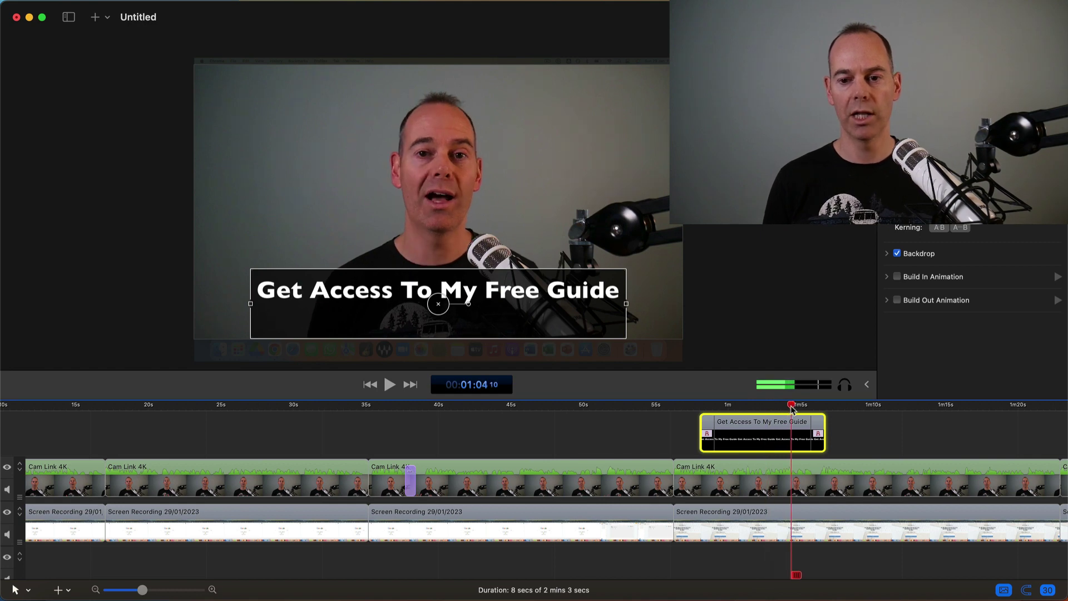
key("space")
left_click(887, 441)
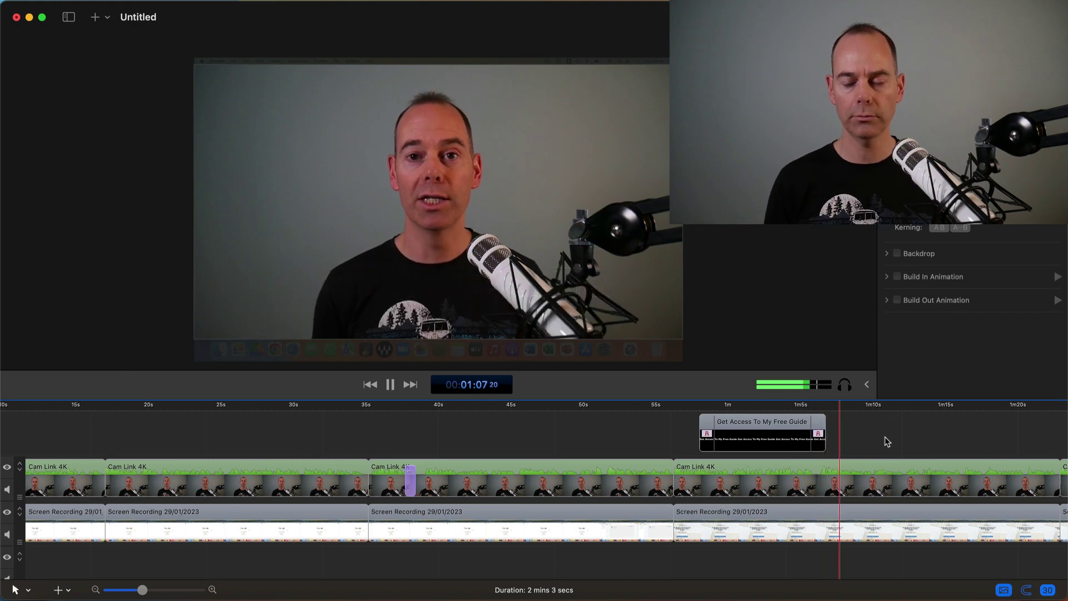
Check the webcam clip's volume level in the Audio inspector
key("space")
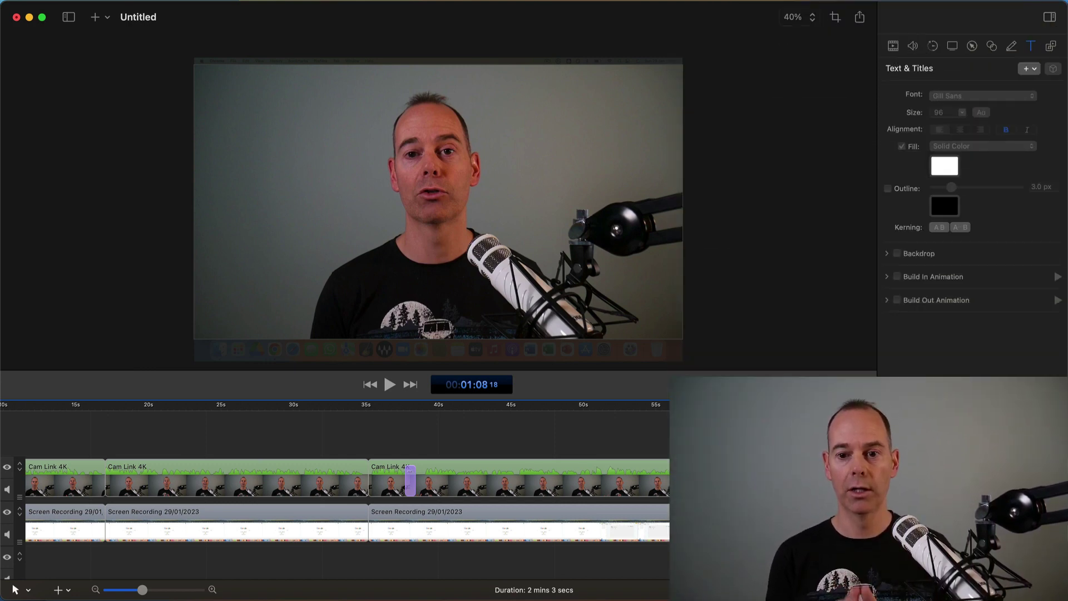
left_click(887, 476)
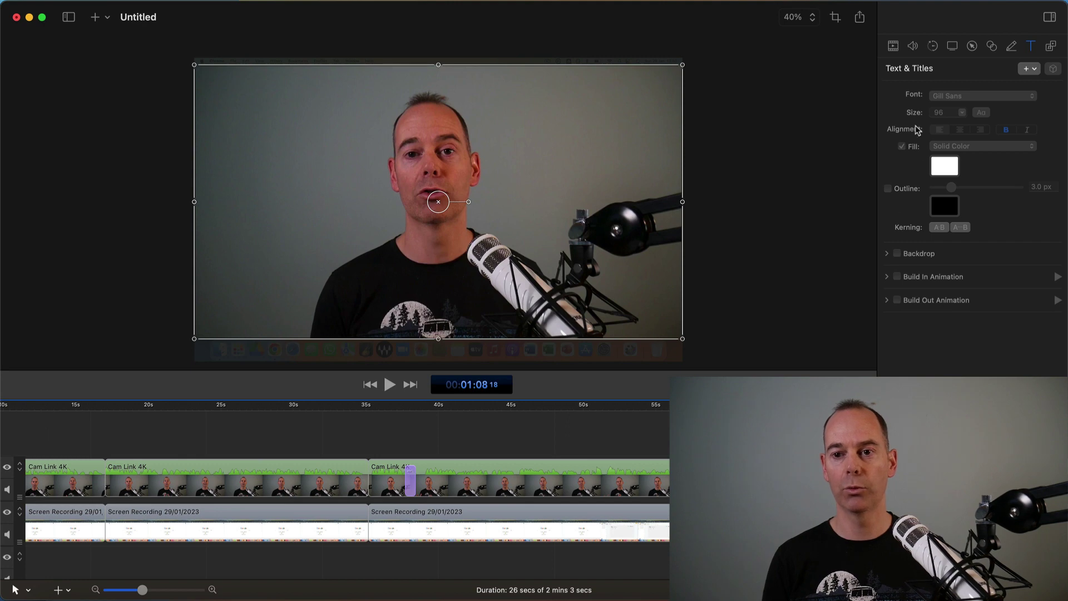
left_click(913, 46)
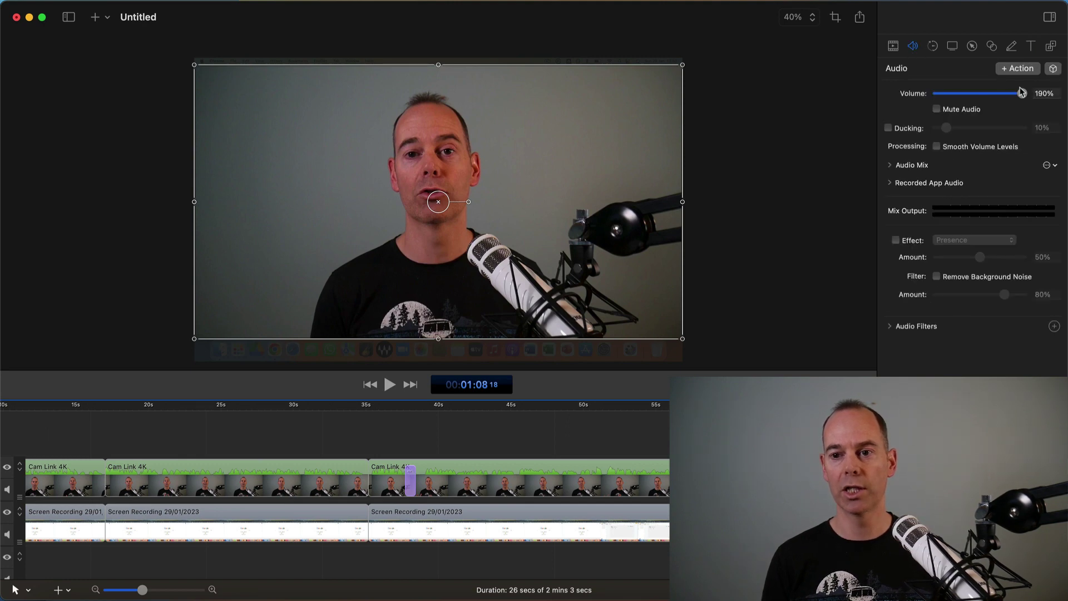
mouse_move(1023, 94)
left_mouse_down()
mouse_move(954, 95)
mouse_move(1024, 94)
left_mouse_up()
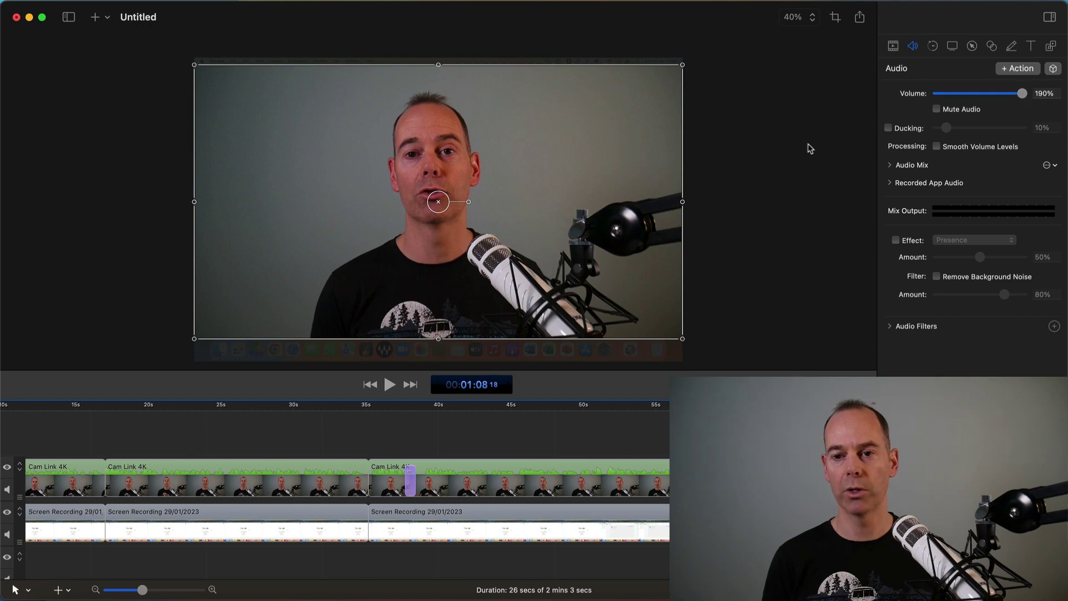
left_click(770, 199)
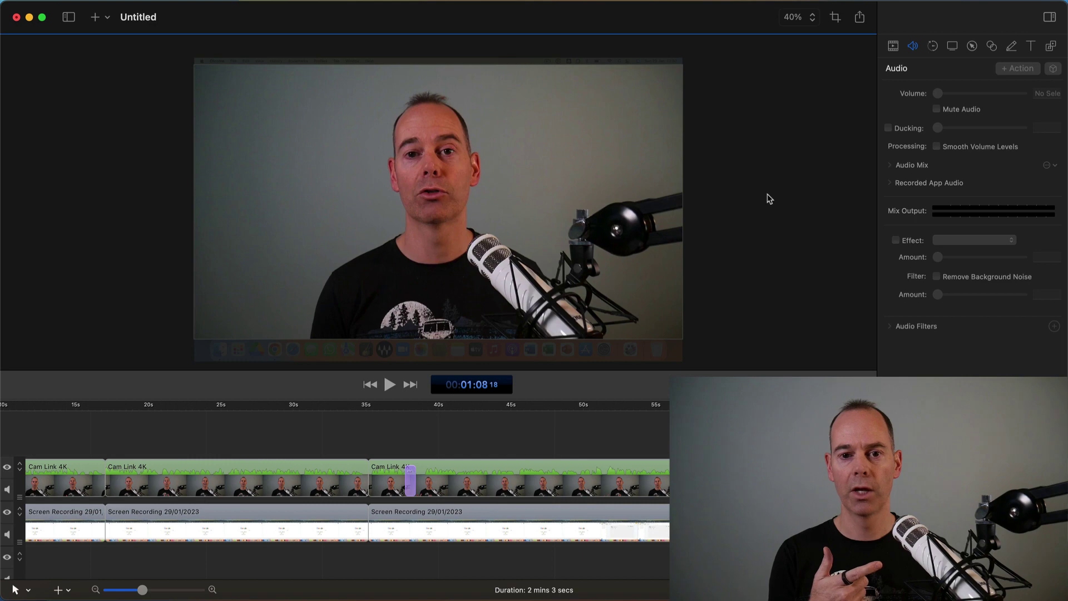
Expand Color Controls in the Video inspector to show saturation, brightness and contrast
left_click(893, 46)
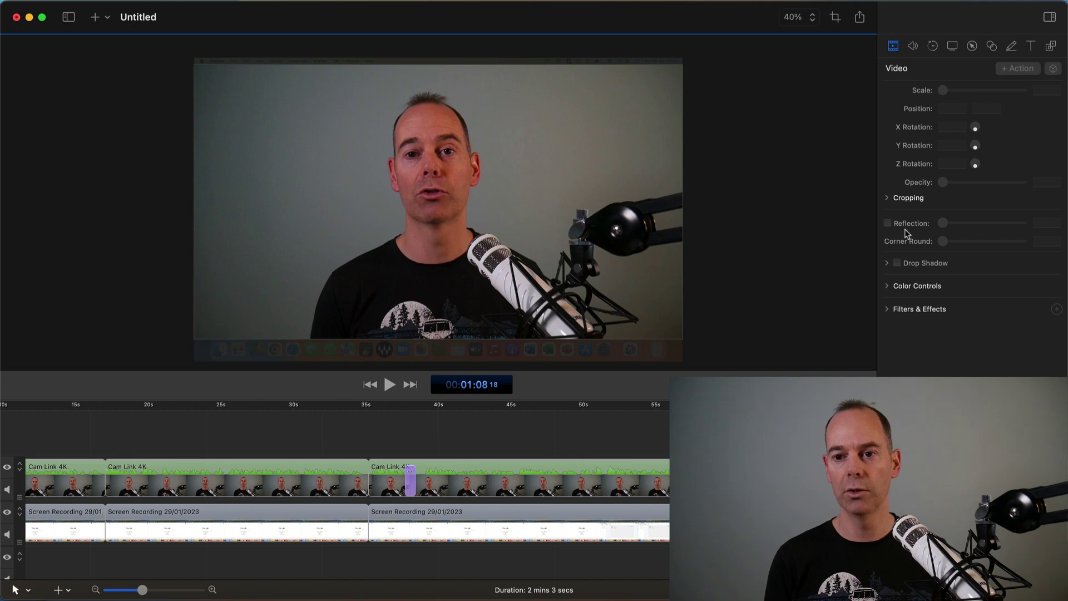
left_click(887, 286)
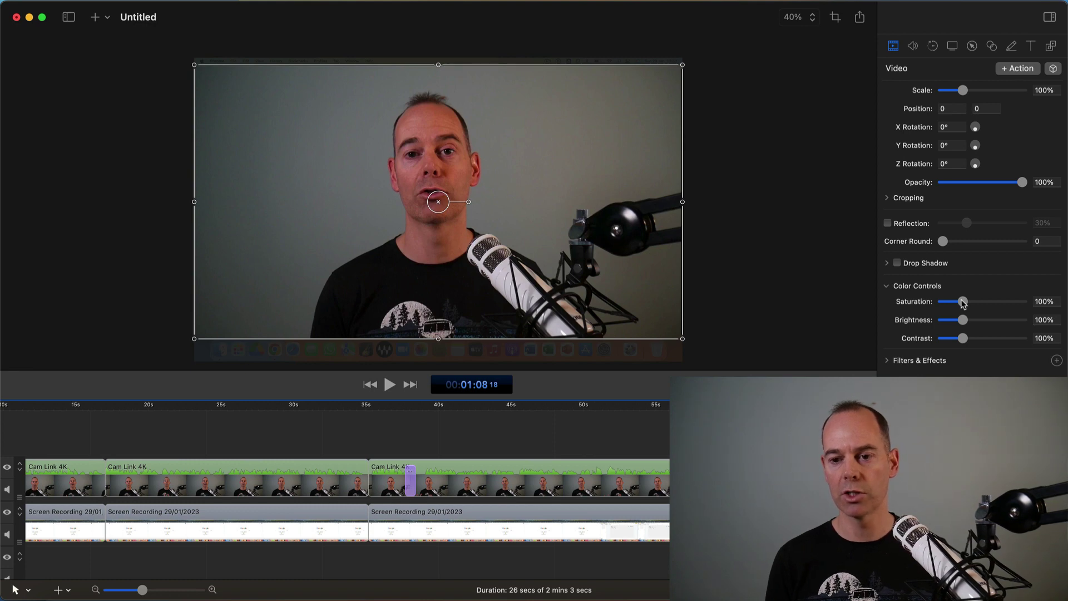
left_click(791, 269)
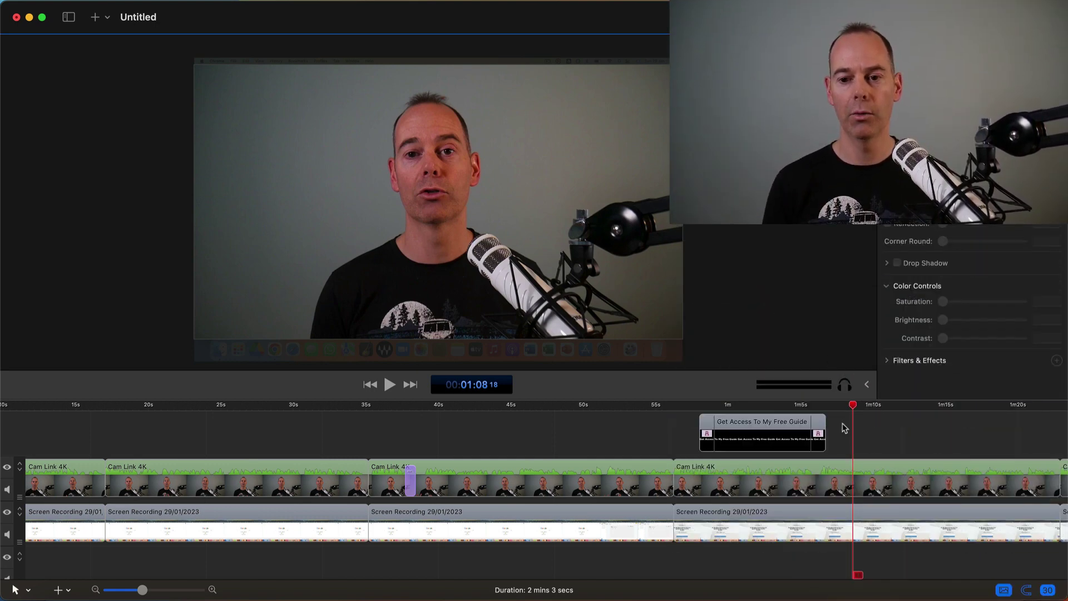
Zoom the timeline out and preview the opening of the final Cam Link clip at about 1:44
scroll(847, 466, "right", 3)
scroll(846, 466, "right", 1)
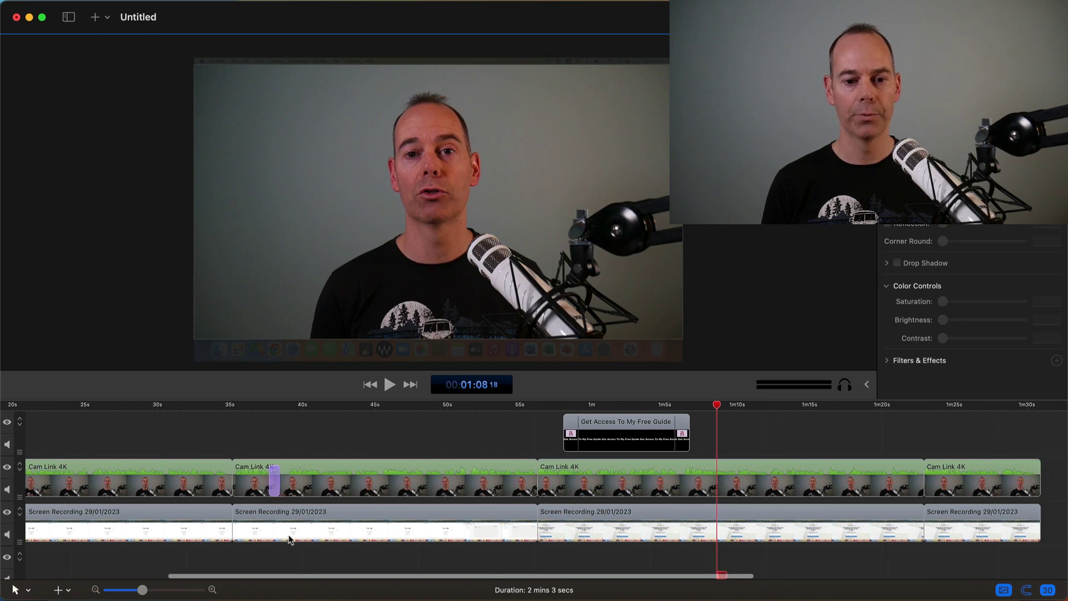
left_click_drag(141, 590, 137, 591)
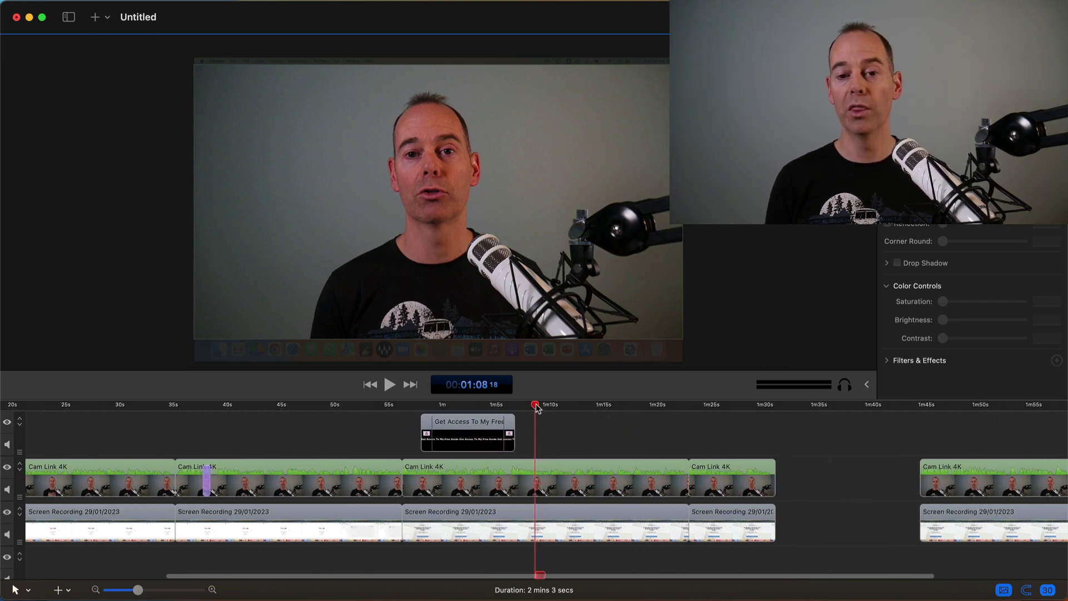
left_click_drag(535, 407, 837, 409)
scroll(842, 503, "right", 5)
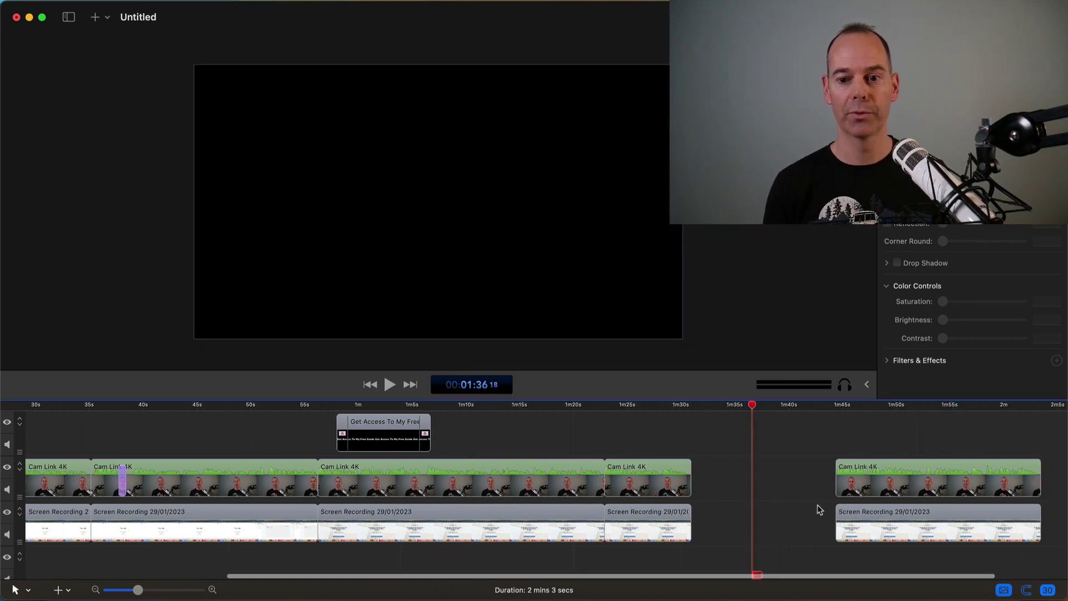
scroll(795, 497, "right", 2)
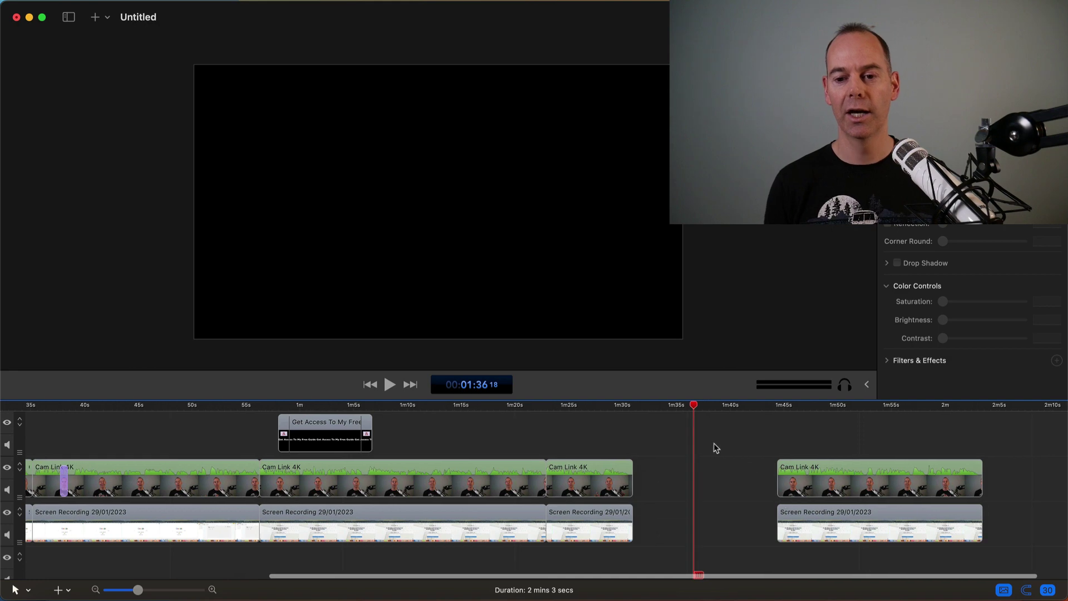
left_click_drag(696, 407, 778, 409)
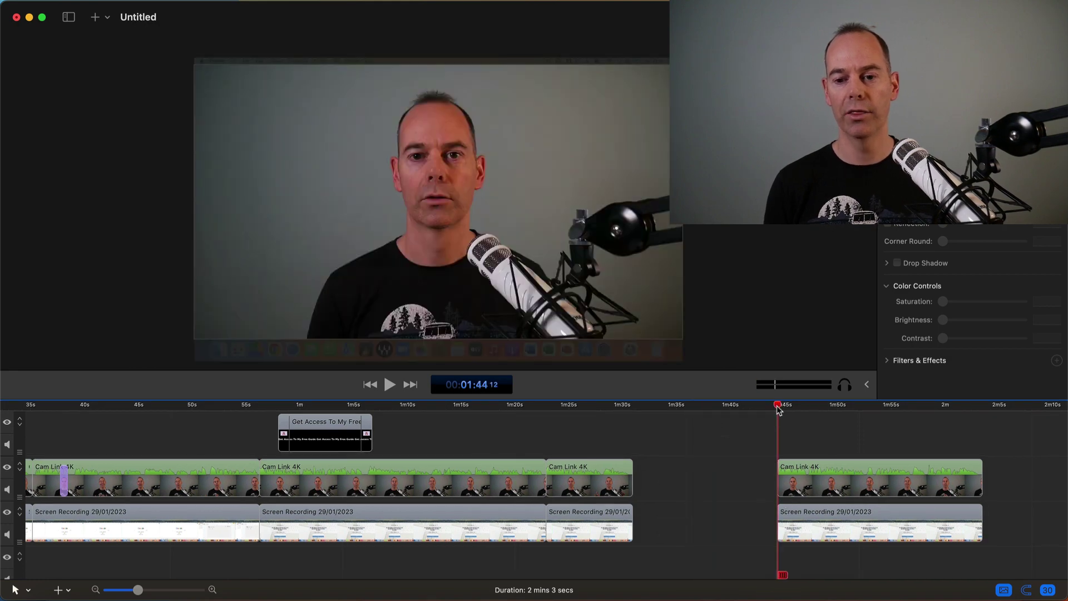
key("space")
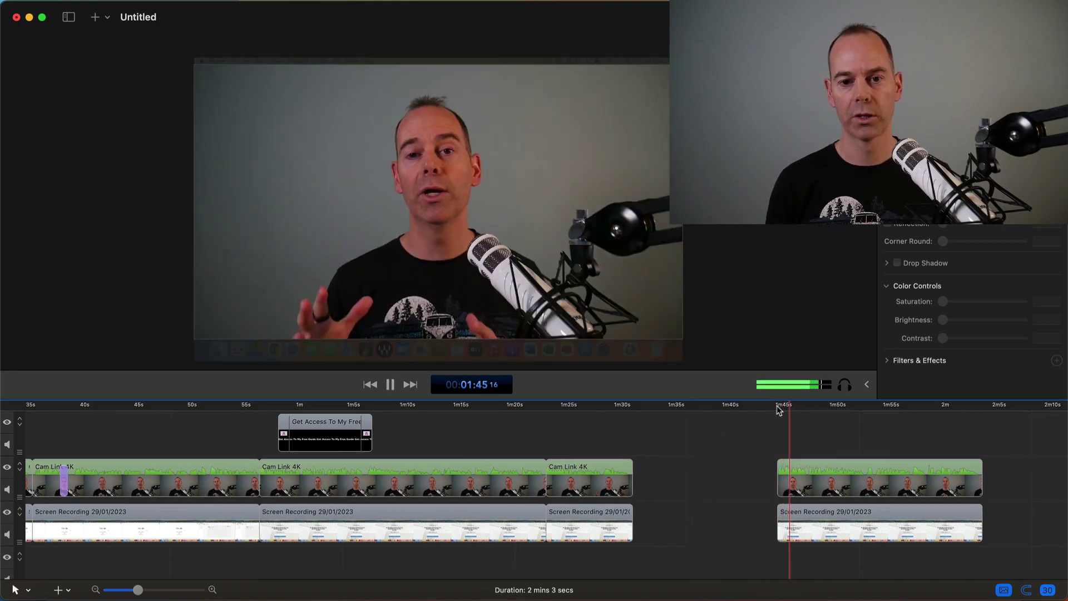
key("space")
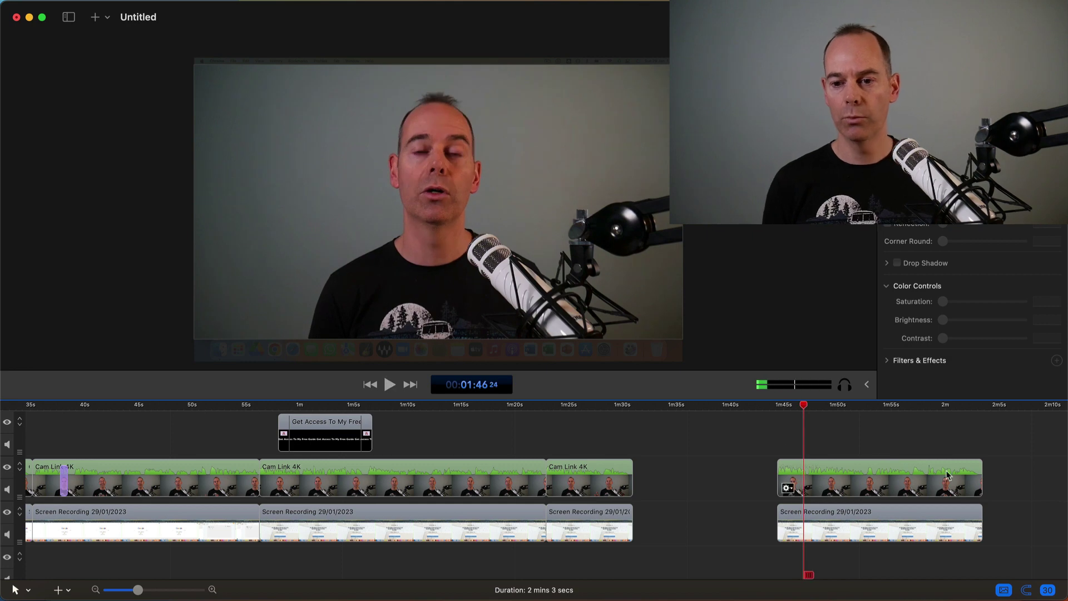
Add an ending transition to the final Cam Link webcam clip
left_click(961, 479)
right_click(961, 479)
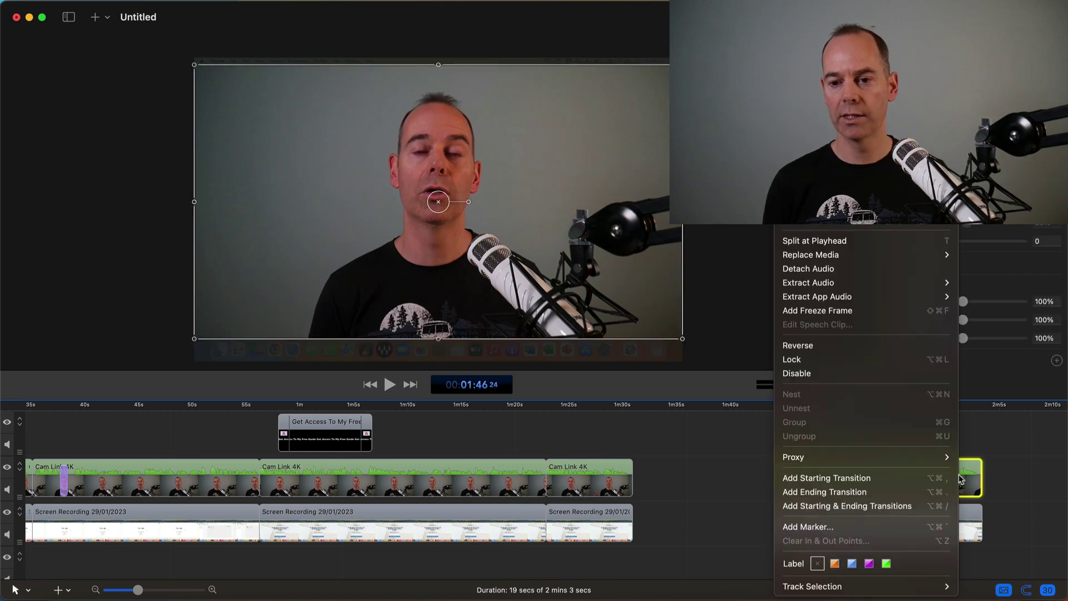
left_click(884, 492)
Lengthen both final clips' ends and play the fade-out near 2:03
left_click_drag(805, 406, 970, 407)
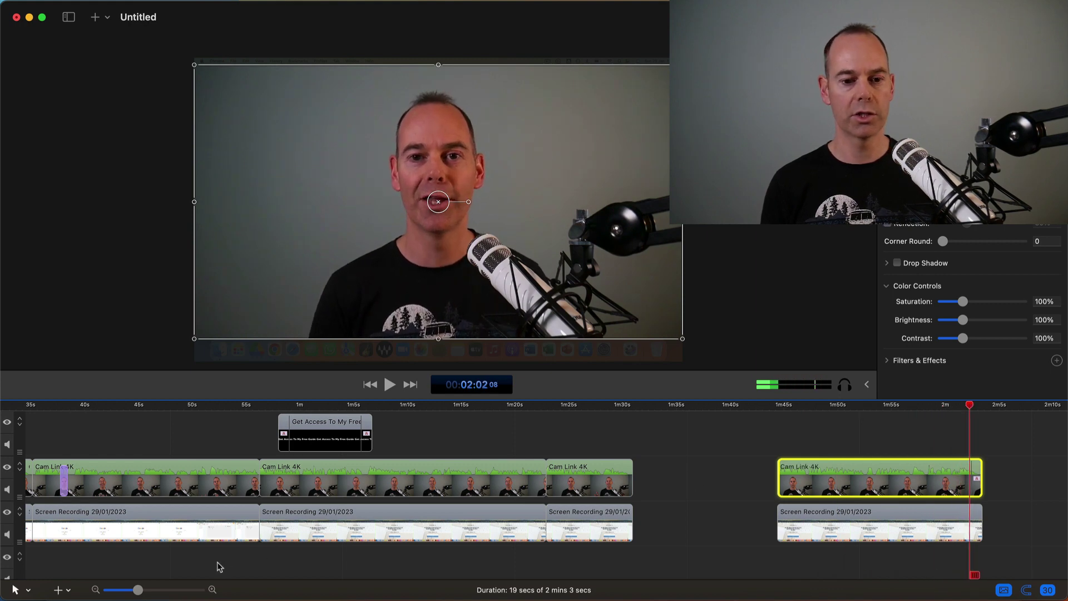
left_click_drag(138, 591, 159, 590)
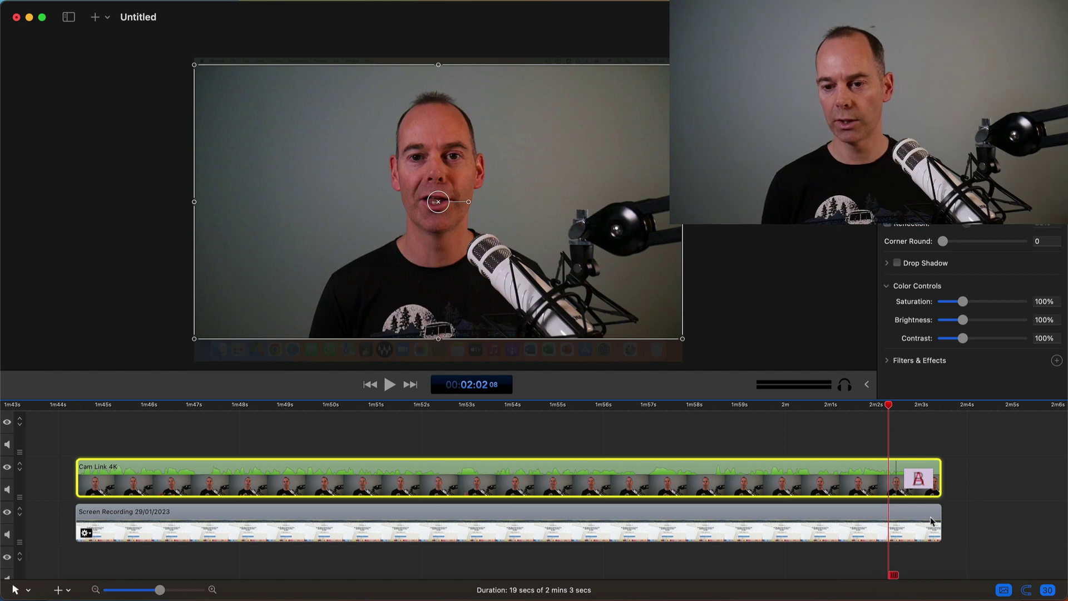
left_click(953, 529)
left_click_drag(979, 528, 957, 481)
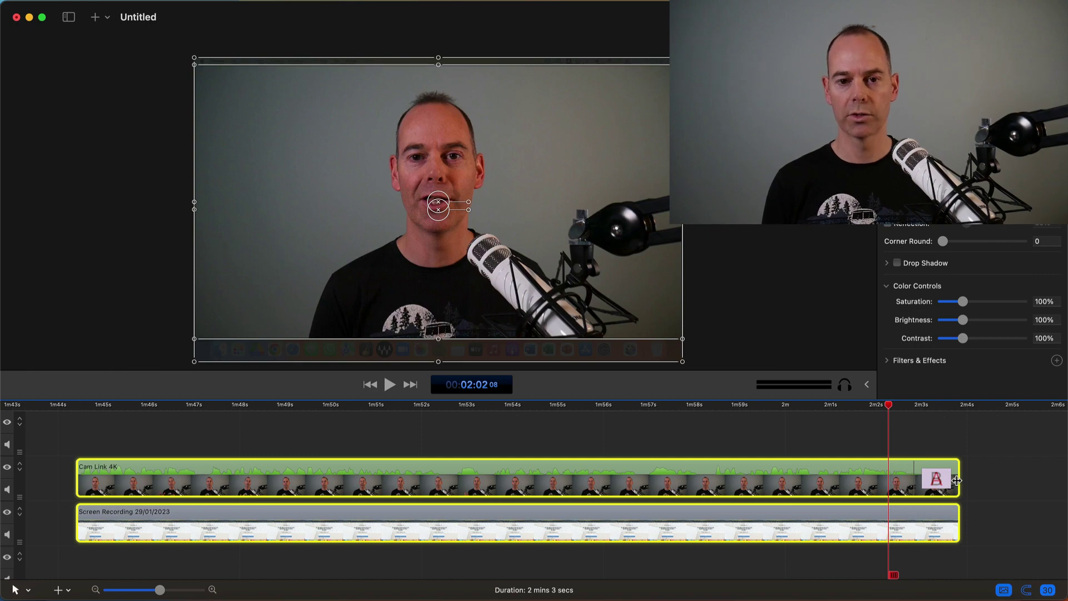
left_click(1014, 477)
key("space")
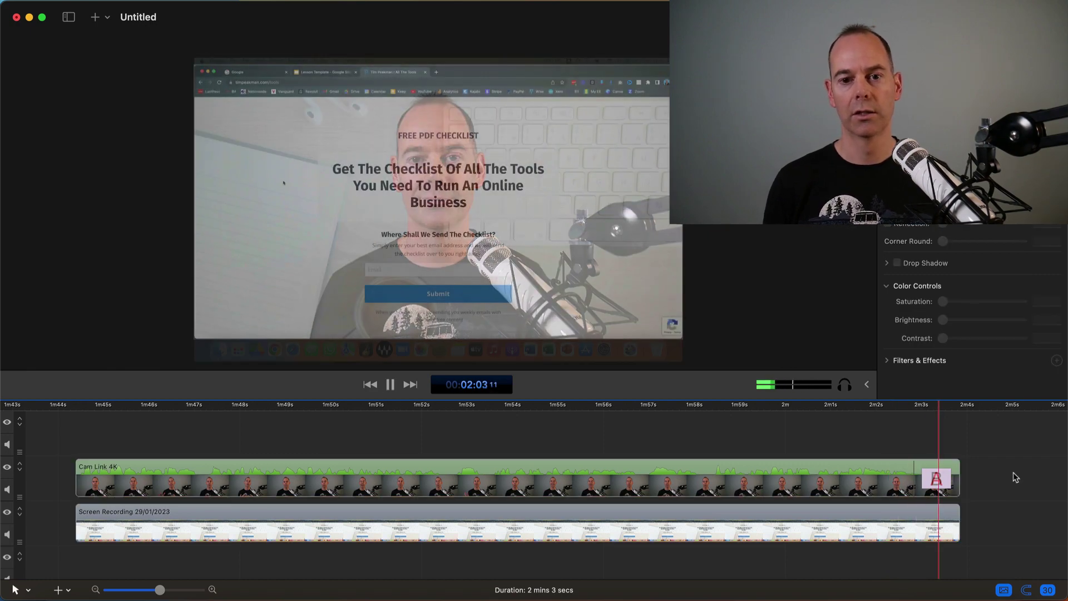
key("space")
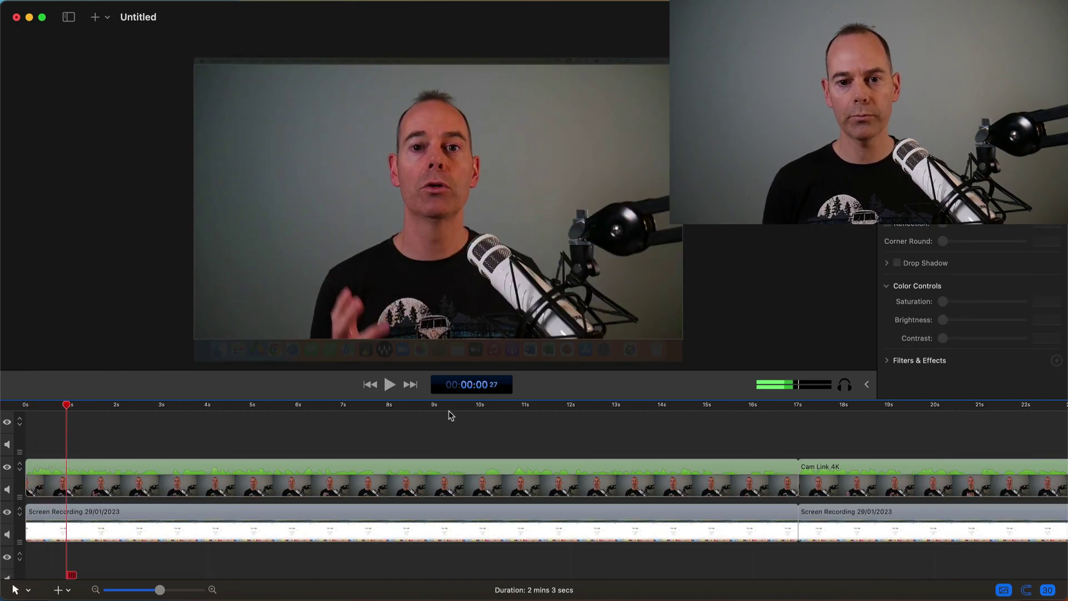